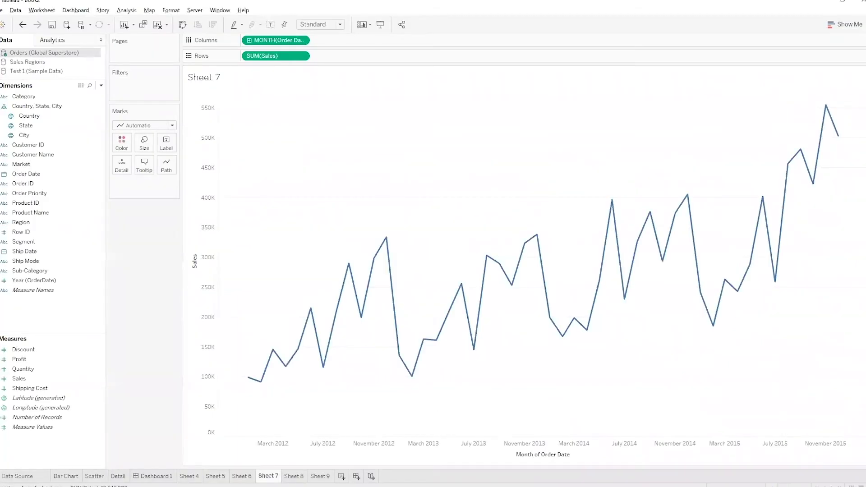
# Look through the Bar Chart, Scatter and Detail sheets, then open the empty 1300 x 800 Dashboard 1
pyautogui.click(66, 475)
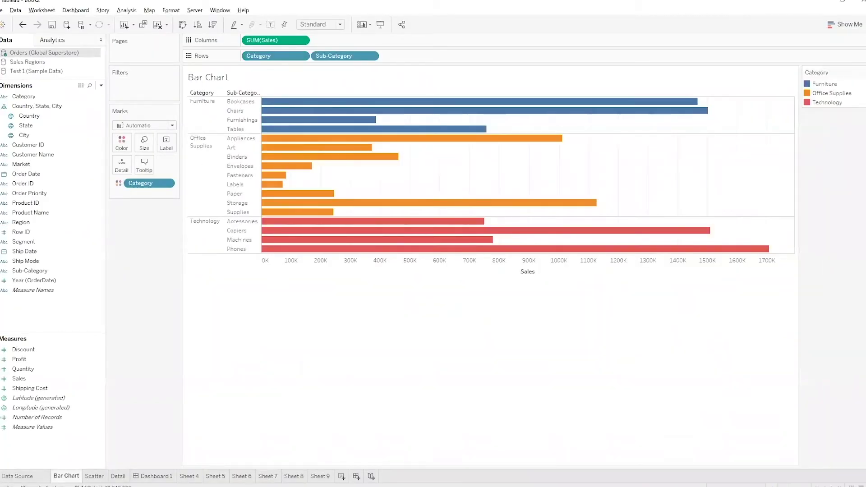
pyautogui.click(94, 476)
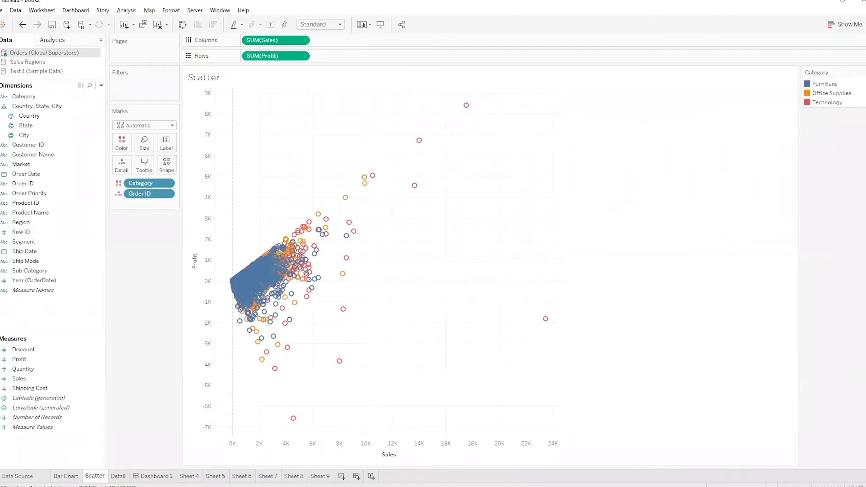
pyautogui.click(120, 477)
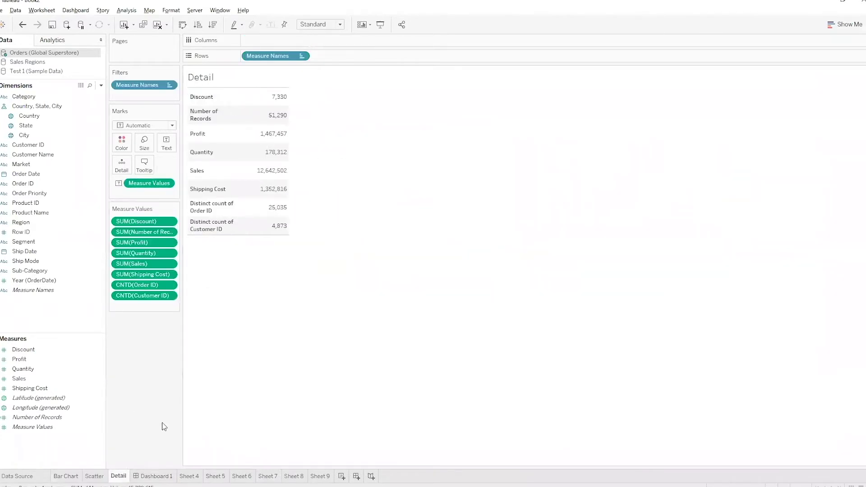
pyautogui.click(155, 475)
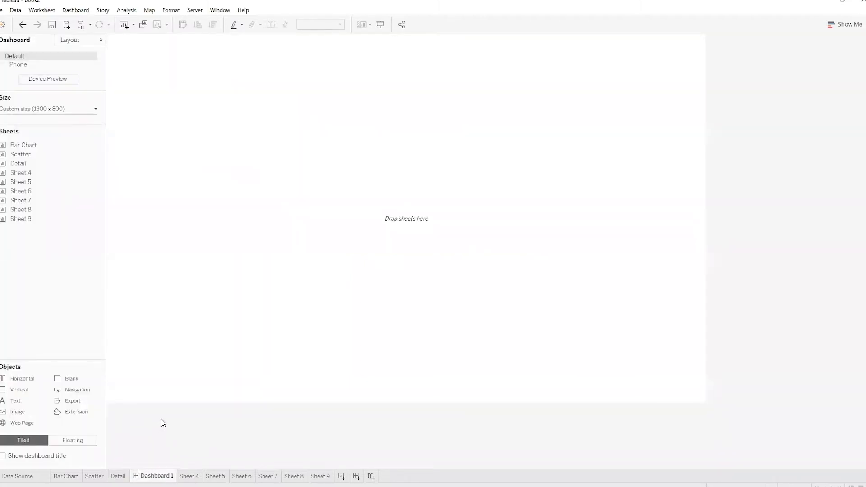
# Place Bar Chart on top with Scatter and Detail below, using Undo and Redo to settle the layout
pyautogui.moveTo(37, 147)
pyautogui.mouseDown()
pyautogui.moveTo(96, 155)
pyautogui.moveTo(273, 344)
pyautogui.moveTo(55, 174)
pyautogui.moveTo(513, 314)
pyautogui.moveTo(740, 225)
pyautogui.moveTo(759, 234)
pyautogui.mouseUp()
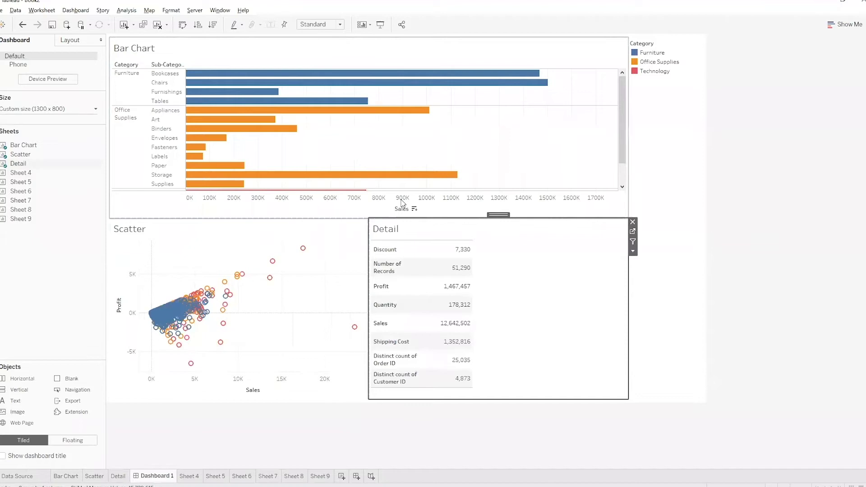
pyautogui.click(23, 24)
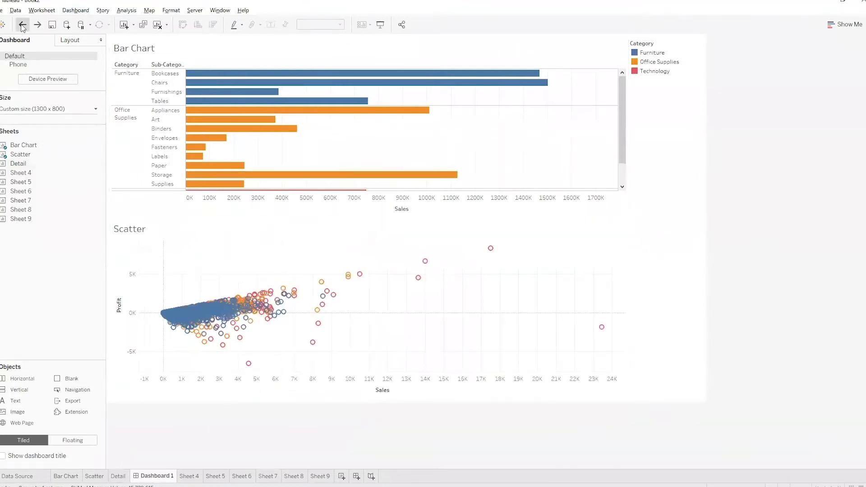
pyautogui.click(22, 24)
pyautogui.click(199, 329)
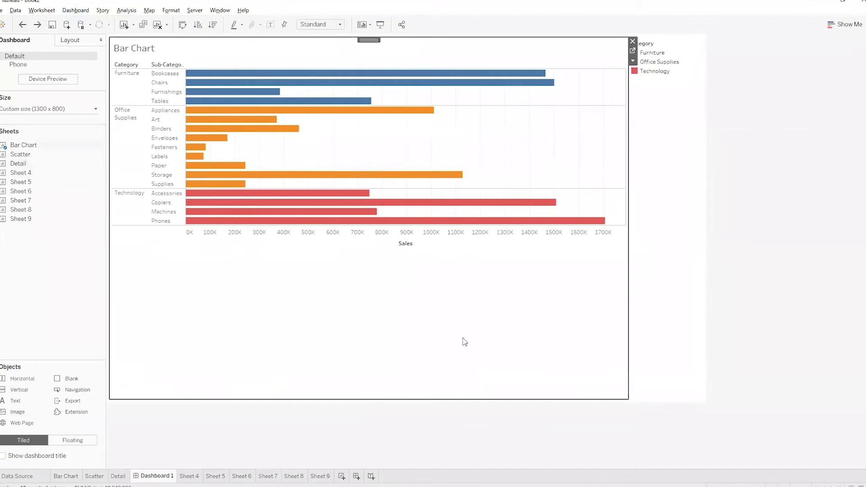
pyautogui.click(37, 25)
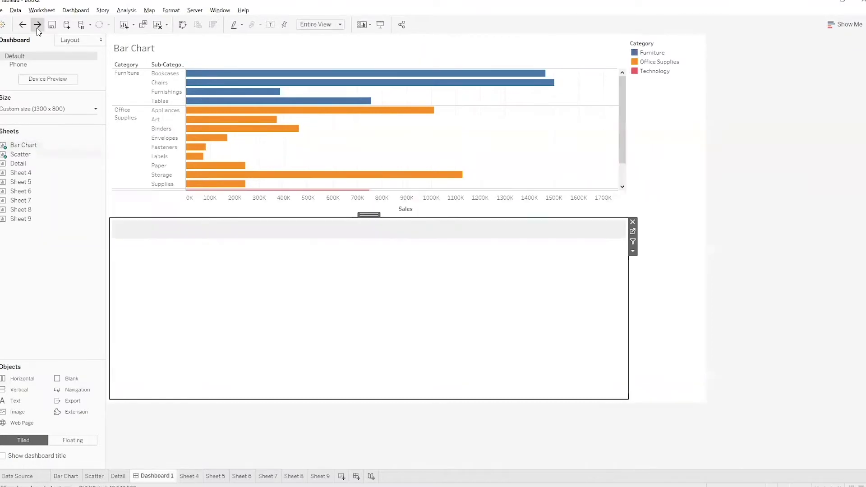
pyautogui.click(763, 221)
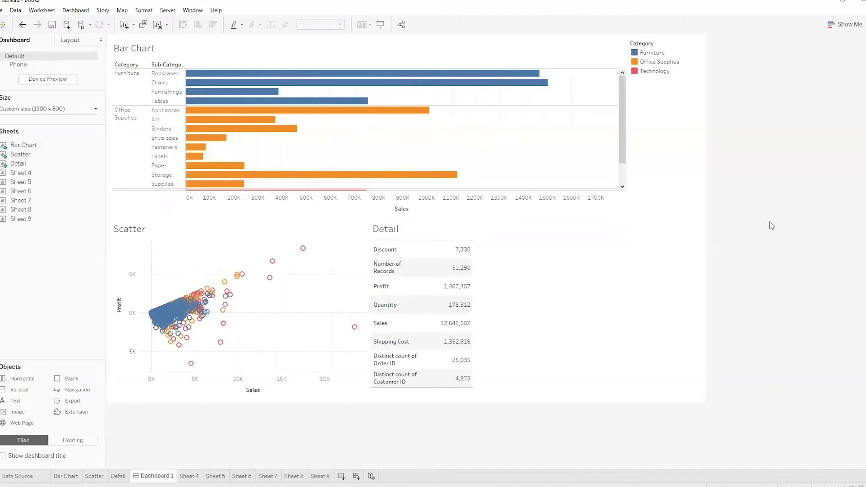
# Drag items within the container holding the Category legend on the right
pyautogui.click(674, 295)
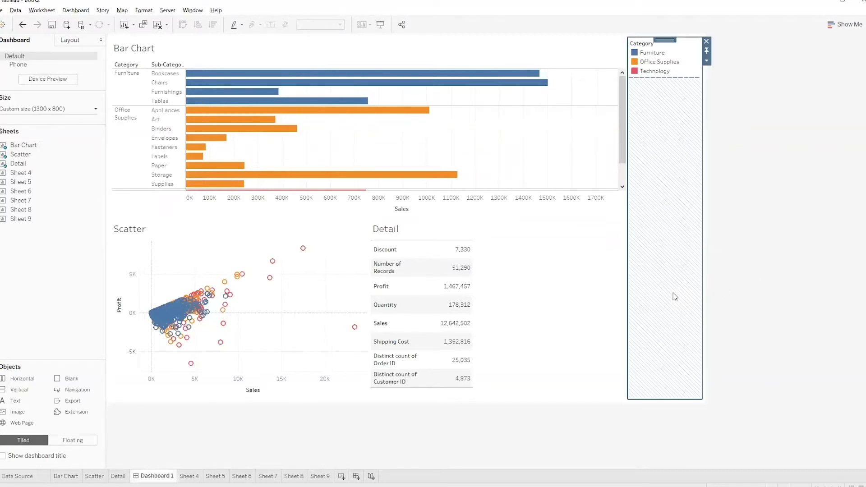
pyautogui.moveTo(675, 180); pyautogui.dragTo(765, 169)
pyautogui.moveTo(669, 98); pyautogui.dragTo(739, 98)
pyautogui.moveTo(678, 134); pyautogui.dragTo(768, 134)
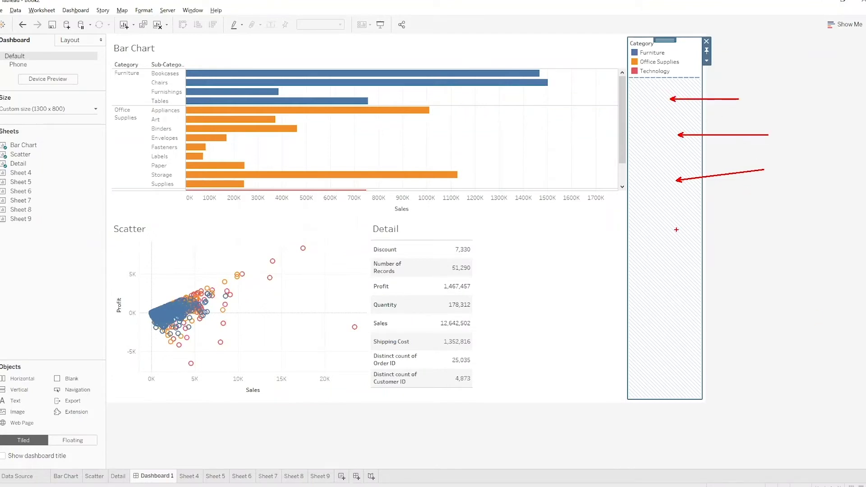
pyautogui.moveTo(672, 232); pyautogui.dragTo(730, 231)
pyautogui.moveTo(676, 284); pyautogui.dragTo(748, 283)
pyautogui.moveTo(683, 327); pyautogui.dragTo(773, 328)
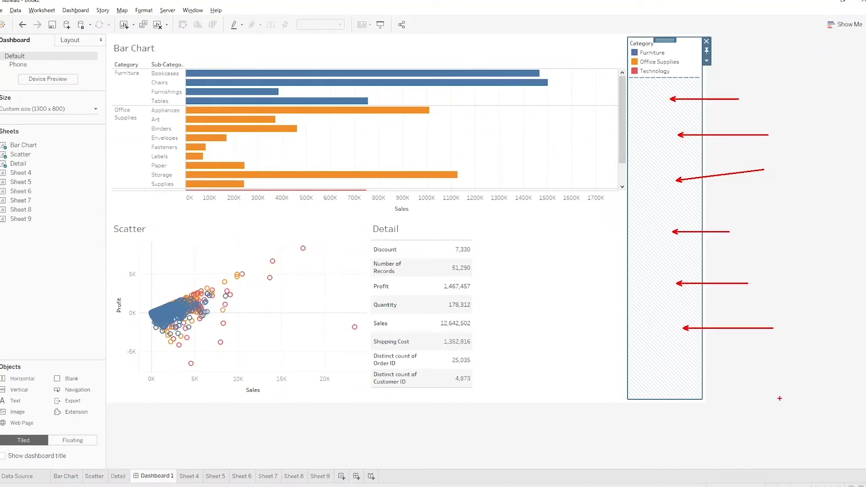
# Show a Category filter for the Scatter view on the dashboard
pyautogui.press('Escape')
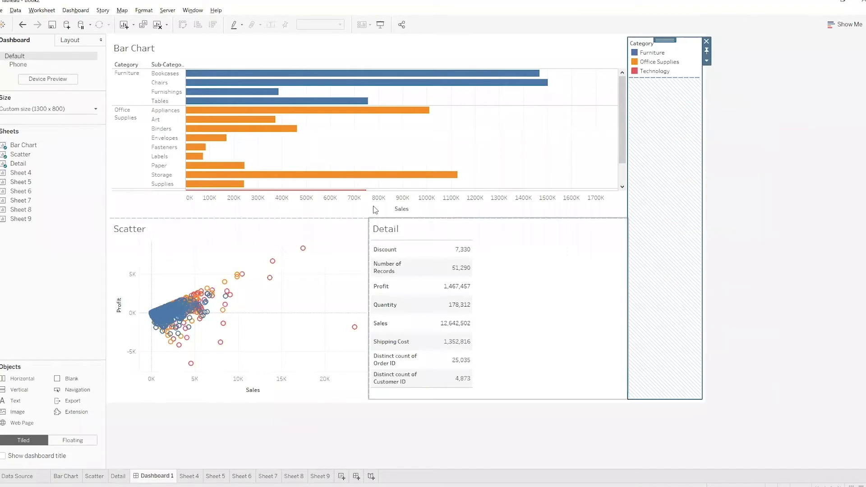
pyautogui.click(204, 237)
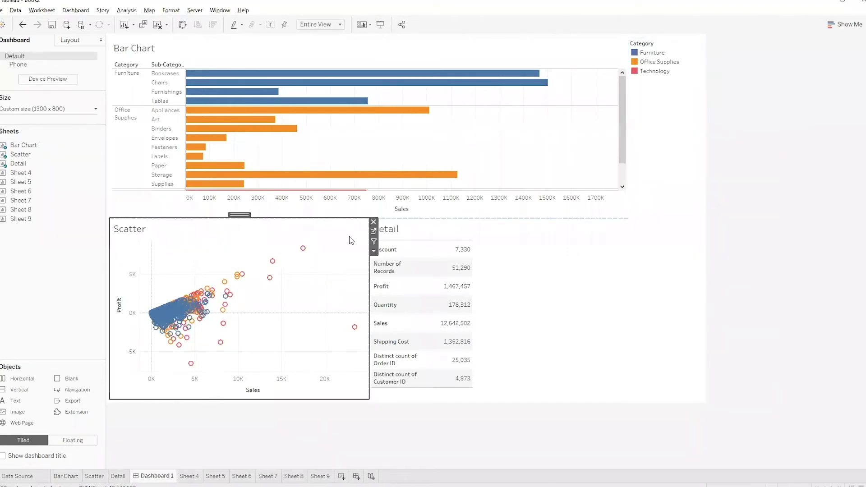
pyautogui.click(373, 251)
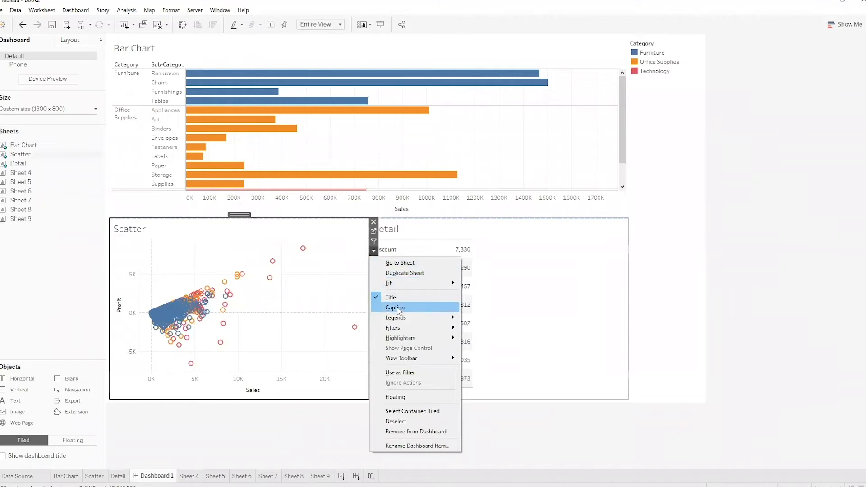
pyautogui.moveTo(400, 330)
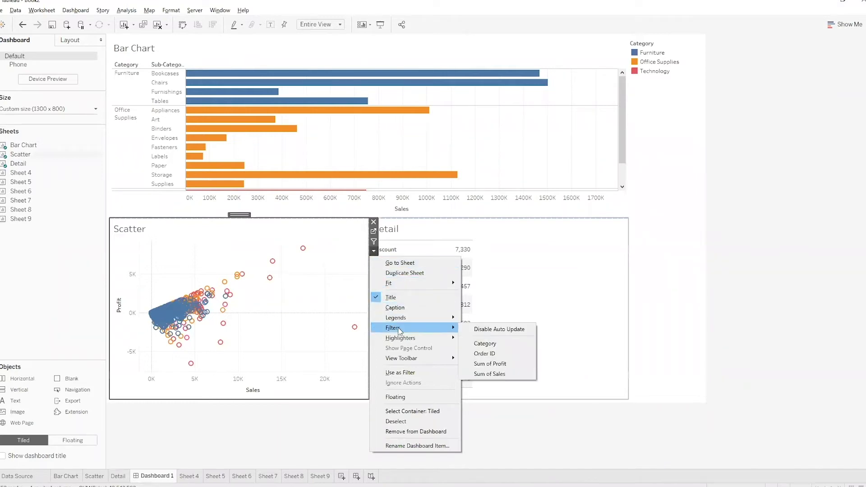
pyautogui.click(479, 343)
# Rearrange items in the container holding the Category legend and filter
pyautogui.click(664, 162)
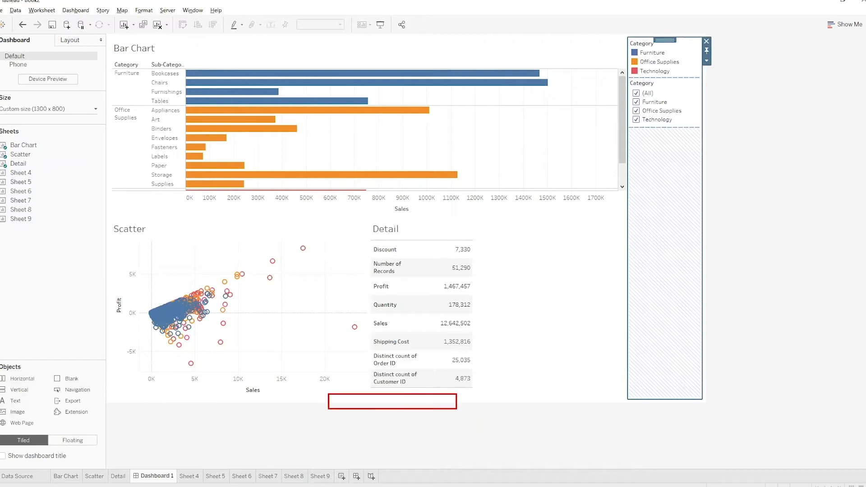
pyautogui.moveTo(395, 399); pyautogui.dragTo(393, 438)
pyautogui.click(393, 454)
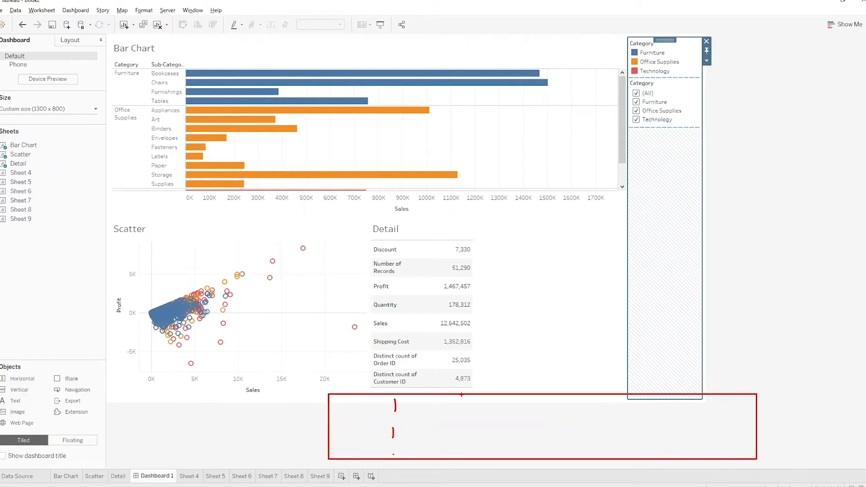
pyautogui.moveTo(458, 406); pyautogui.dragTo(458, 422)
pyautogui.moveTo(458, 437); pyautogui.dragTo(458, 449)
pyautogui.click(459, 462)
pyautogui.moveTo(525, 397); pyautogui.dragTo(525, 440)
pyautogui.click(601, 400)
pyautogui.moveTo(600, 416); pyautogui.dragTo(600, 420)
pyautogui.click(677, 405)
pyautogui.click(674, 428)
pyautogui.moveTo(675, 440); pyautogui.dragTo(675, 444)
pyautogui.moveTo(595, 438); pyautogui.dragTo(595, 444)
pyautogui.press('Escape')
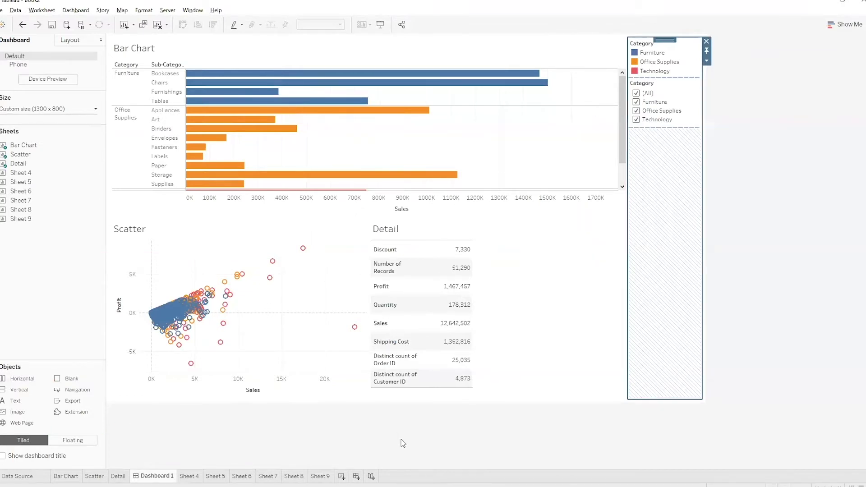
# Create Dashboard 2 and add an enlarged floating horizontal container to its canvas
pyautogui.click(357, 476)
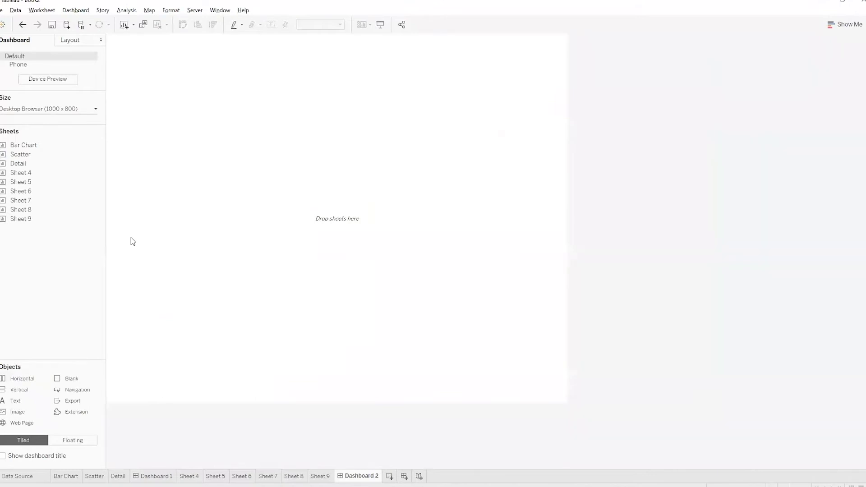
pyautogui.moveTo(28, 159)
pyautogui.click(73, 440)
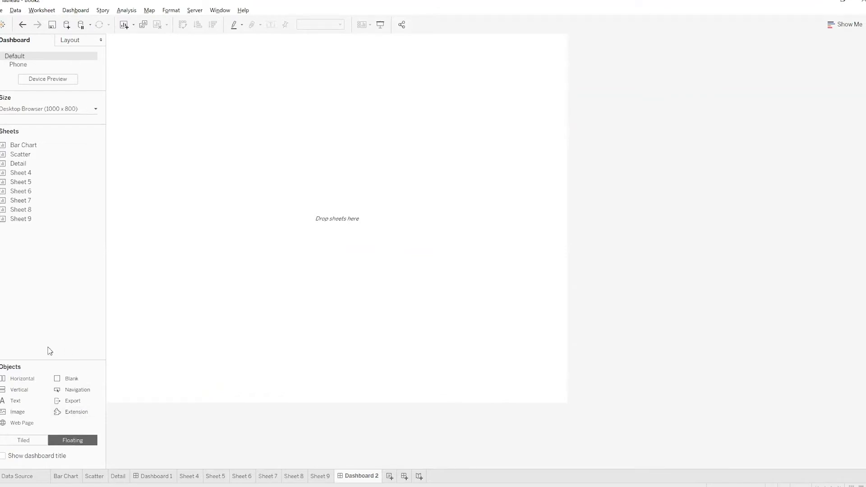
pyautogui.moveTo(27, 379); pyautogui.dragTo(129, 97)
pyautogui.moveTo(284, 222); pyautogui.dragTo(323, 341)
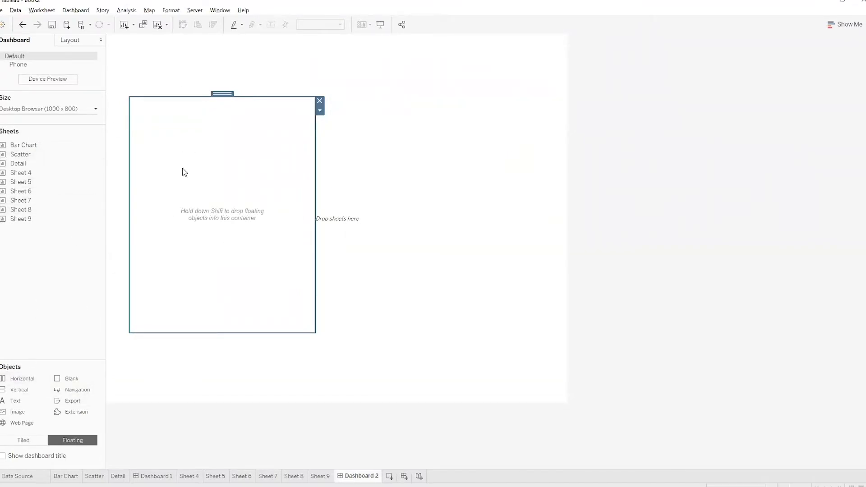
# Drop Bar Chart into the floating container, move it to the top-left and widen it
pyautogui.moveTo(29, 149)
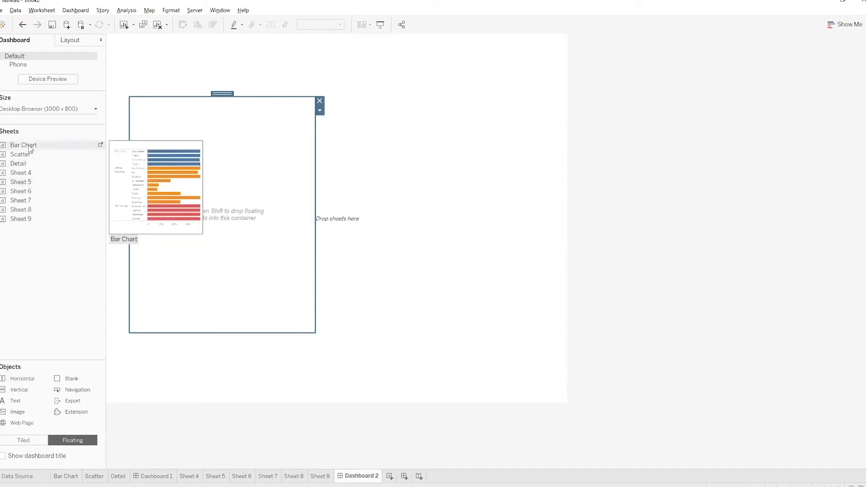
pyautogui.moveTo(29, 149)
pyautogui.mouseDown()
pyautogui.moveTo(76, 140)
pyautogui.moveTo(189, 168)
pyautogui.mouseUp()
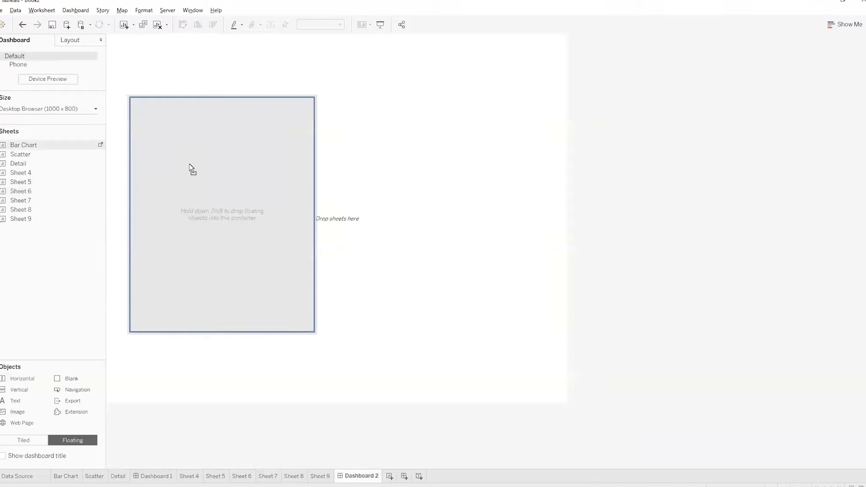
pyautogui.moveTo(190, 168); pyautogui.dragTo(190, 168)
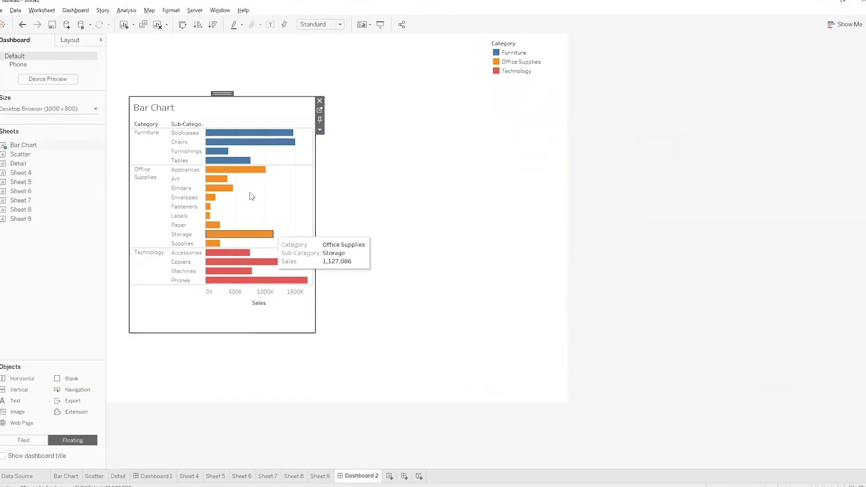
pyautogui.click(220, 94)
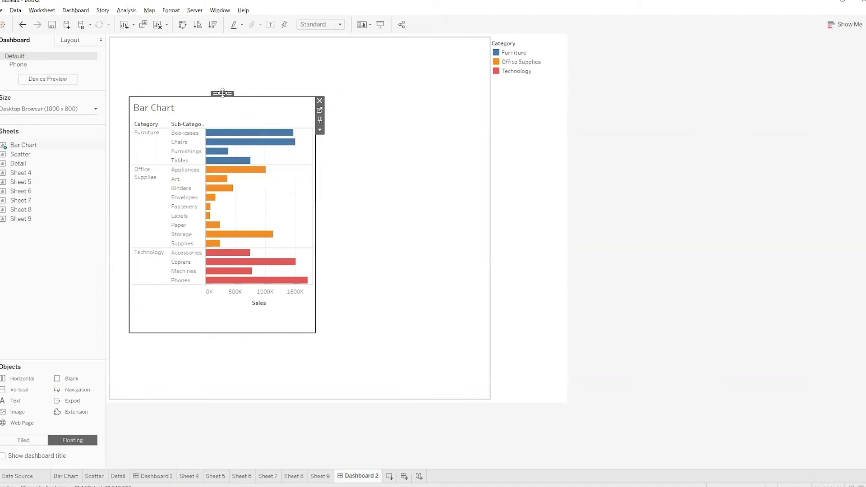
pyautogui.click(716, 265)
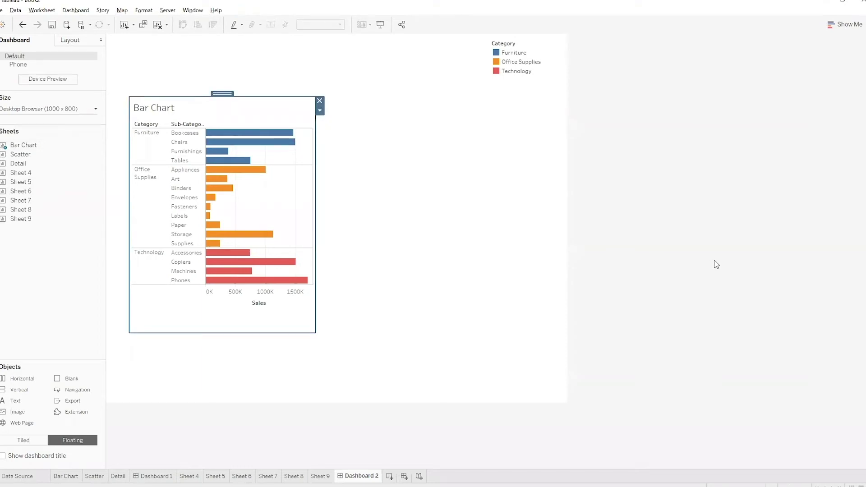
pyautogui.moveTo(224, 93); pyautogui.dragTo(204, 38)
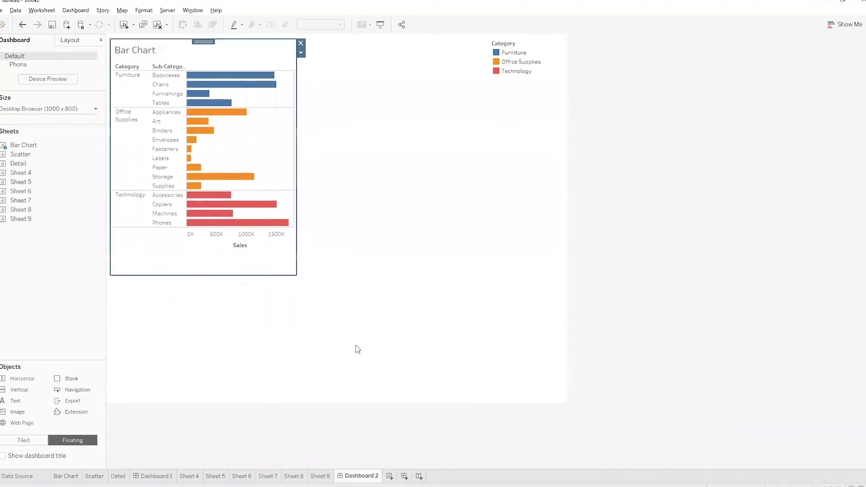
pyautogui.moveTo(295, 273); pyautogui.dragTo(489, 182)
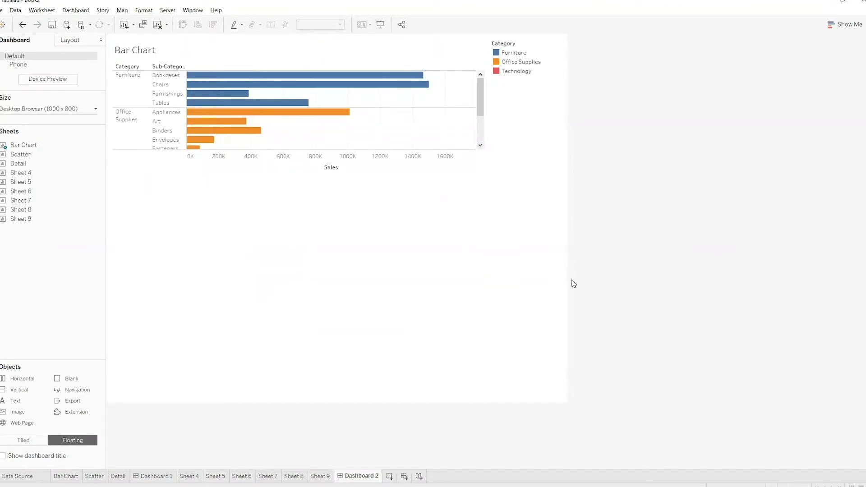
# Add a second enlarged floating horizontal container holding Scatter and Detail side by side
pyautogui.moveTo(20, 379); pyautogui.dragTo(115, 196)
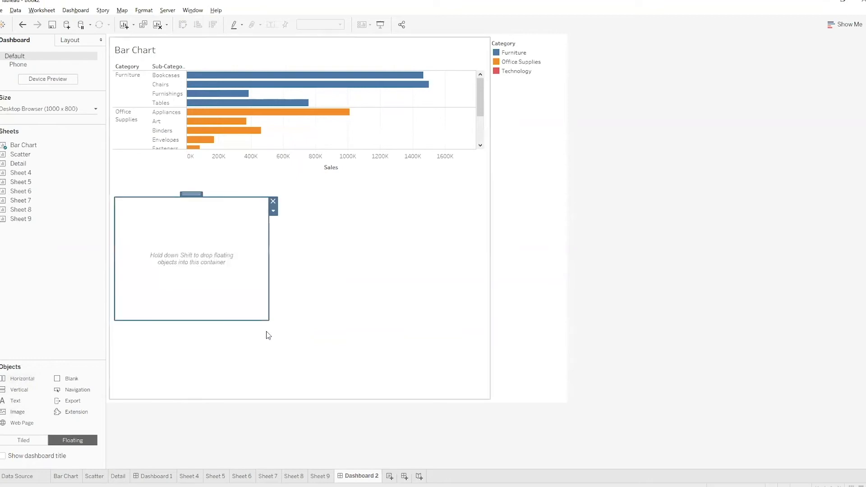
pyautogui.moveTo(269, 320); pyautogui.dragTo(560, 384)
pyautogui.moveTo(19, 156)
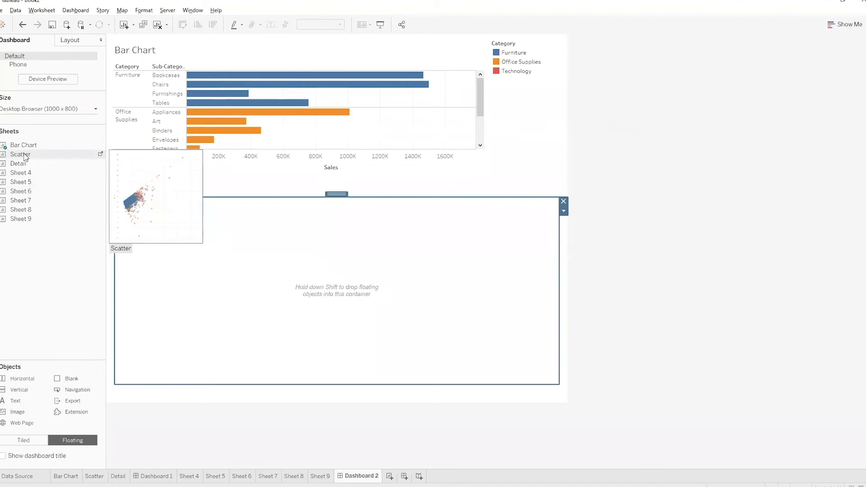
pyautogui.moveTo(23, 155)
pyautogui.mouseDown()
pyautogui.moveTo(185, 265)
pyautogui.moveTo(42, 293)
pyautogui.mouseUp()
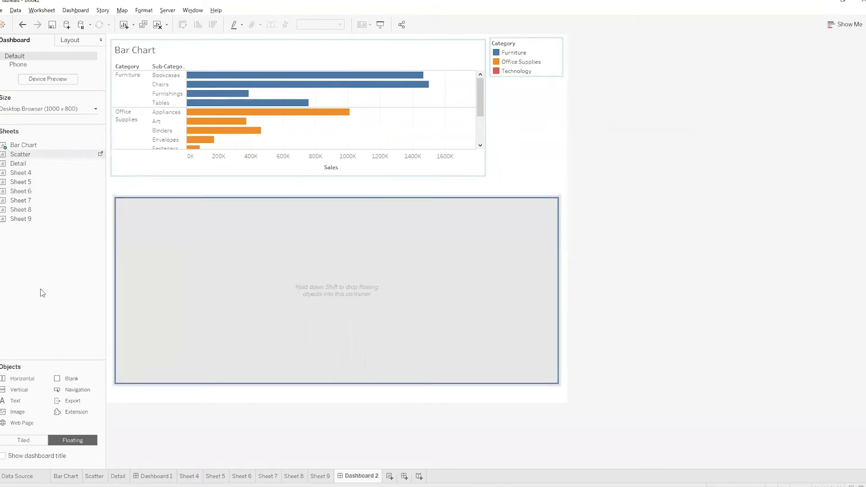
pyautogui.moveTo(22, 165)
pyautogui.mouseDown()
pyautogui.moveTo(156, 190)
pyautogui.moveTo(267, 251)
pyautogui.moveTo(520, 297)
pyautogui.mouseUp()
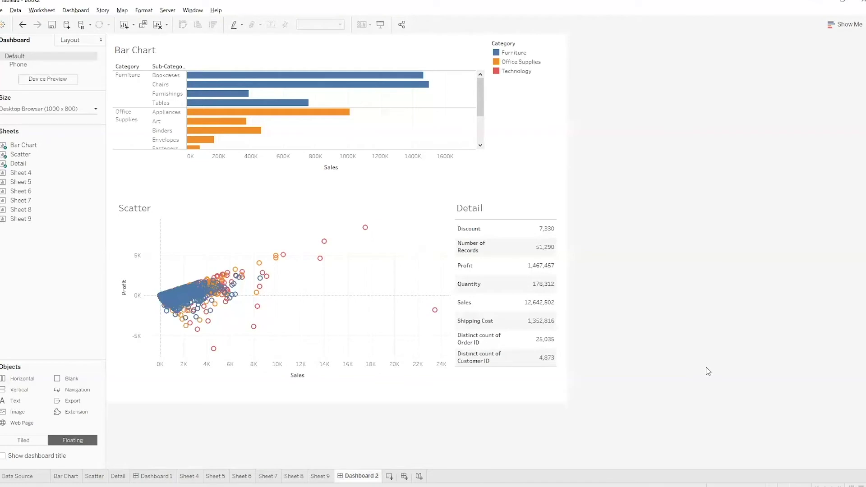
# Move the Scatter and Detail container to sit just beneath the Bar Chart
pyautogui.click(389, 206)
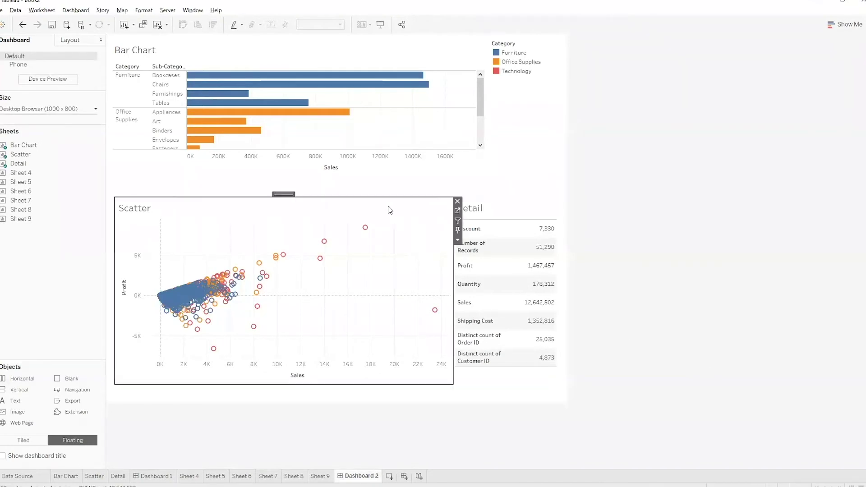
pyautogui.doubleClick(281, 194)
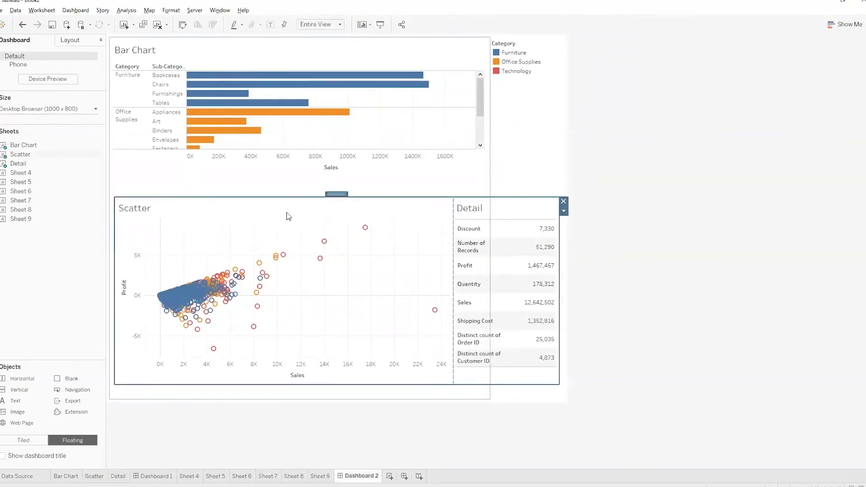
pyautogui.moveTo(332, 193)
pyautogui.mouseDown()
pyautogui.moveTo(373, 185)
pyautogui.moveTo(427, 213)
pyautogui.moveTo(269, 207)
pyautogui.moveTo(378, 169)
pyautogui.moveTo(371, 244)
pyautogui.moveTo(325, 180)
pyautogui.moveTo(341, 188)
pyautogui.mouseUp()
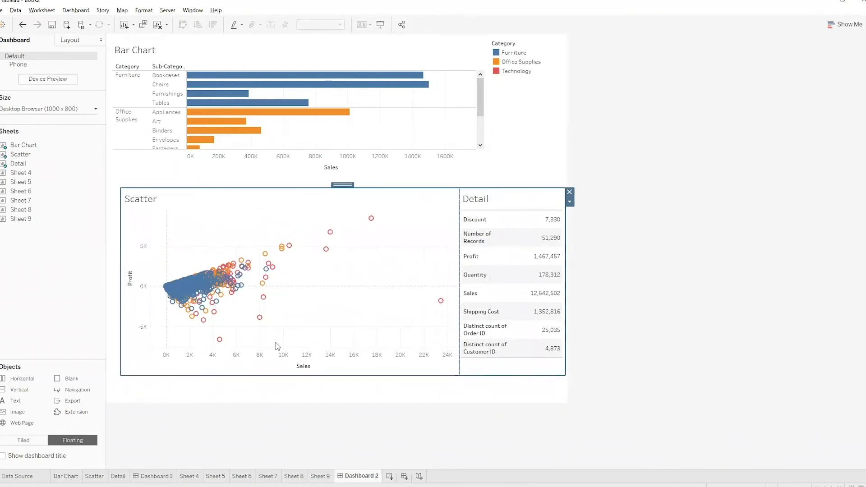
pyautogui.moveTo(334, 193)
pyautogui.mouseDown()
pyautogui.moveTo(351, 197)
pyautogui.moveTo(331, 199)
pyautogui.moveTo(334, 177)
pyautogui.mouseUp()
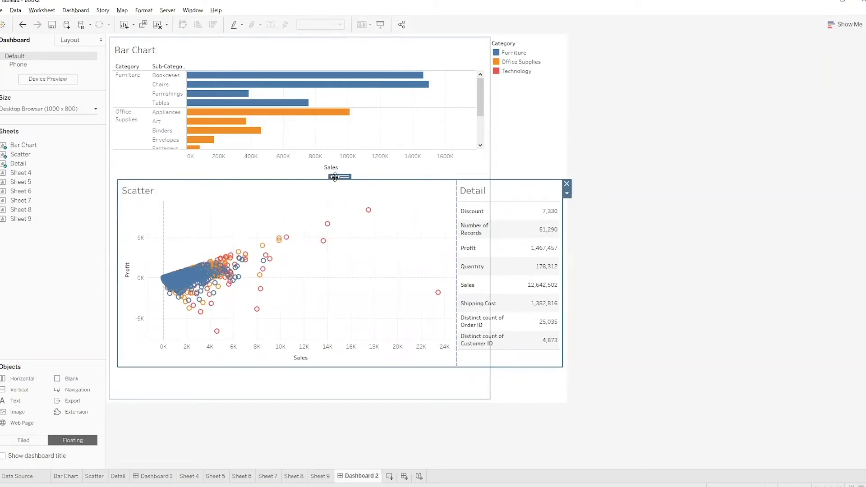
pyautogui.moveTo(335, 176); pyautogui.dragTo(335, 185)
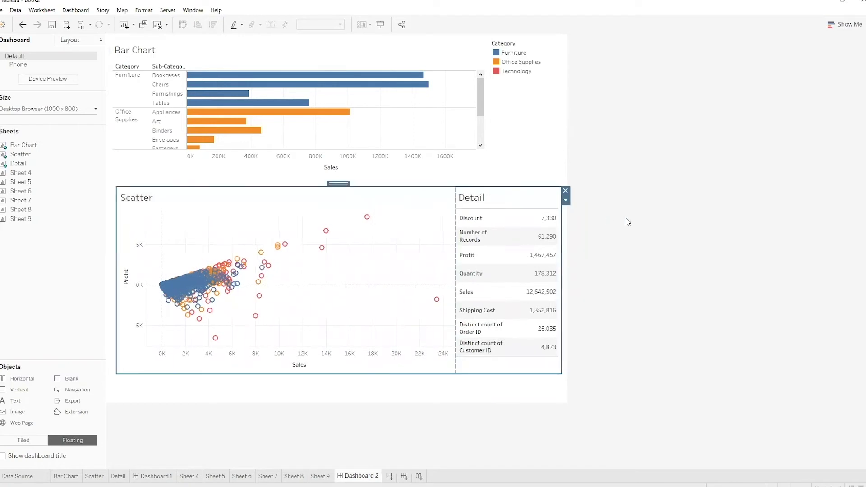
pyautogui.click(629, 222)
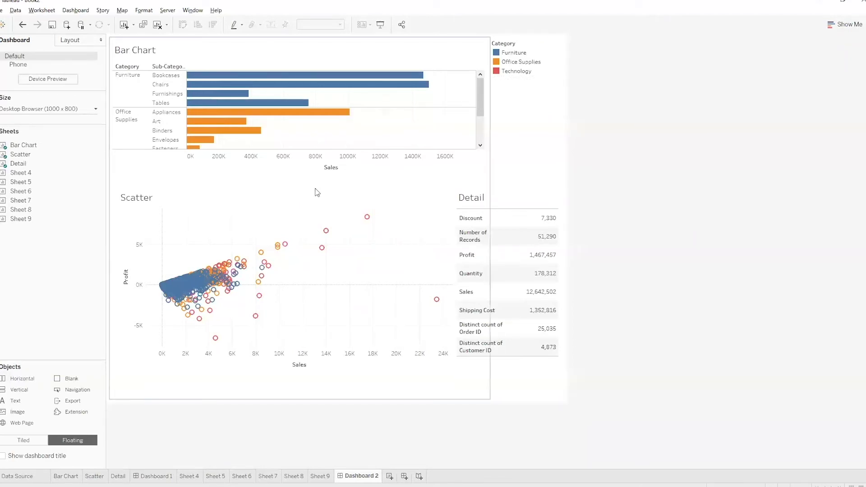
# Select a Technology scatter point and clear it, confirming Detail still shows Sales 12,642,502
pyautogui.click(301, 198)
pyautogui.moveTo(286, 247)
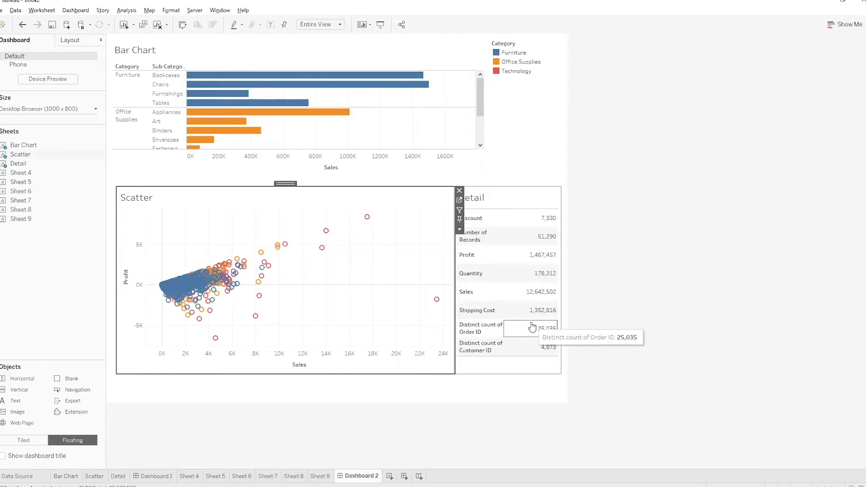
pyautogui.click(285, 245)
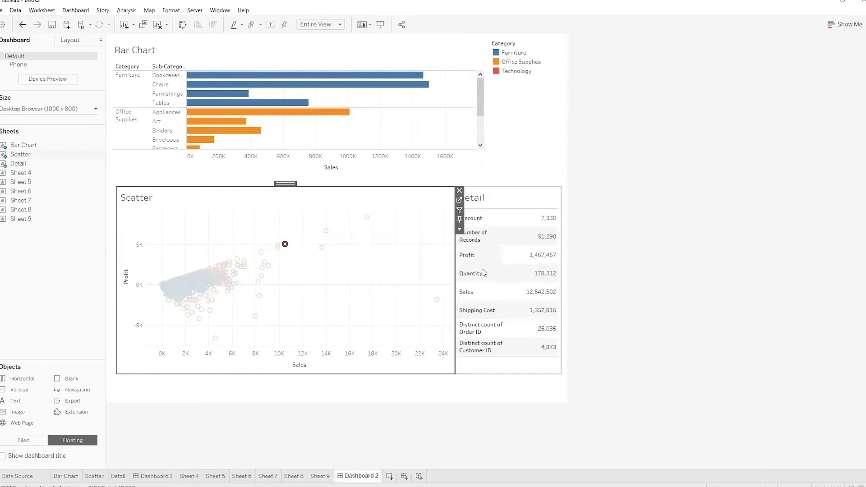
pyautogui.moveTo(286, 247)
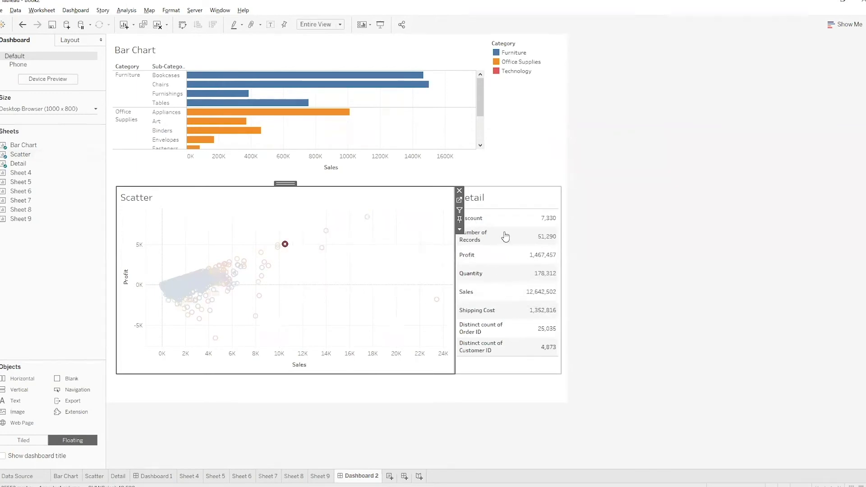
pyautogui.press('Escape')
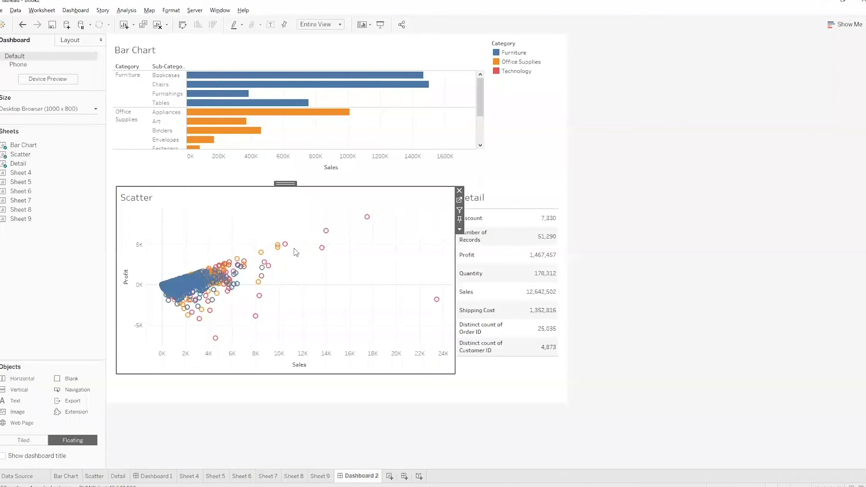
# Create filter action 'Scatter to Filter Detail': source Scatter on Select, target Detail, clearing excludes all values
pyautogui.click(77, 10)
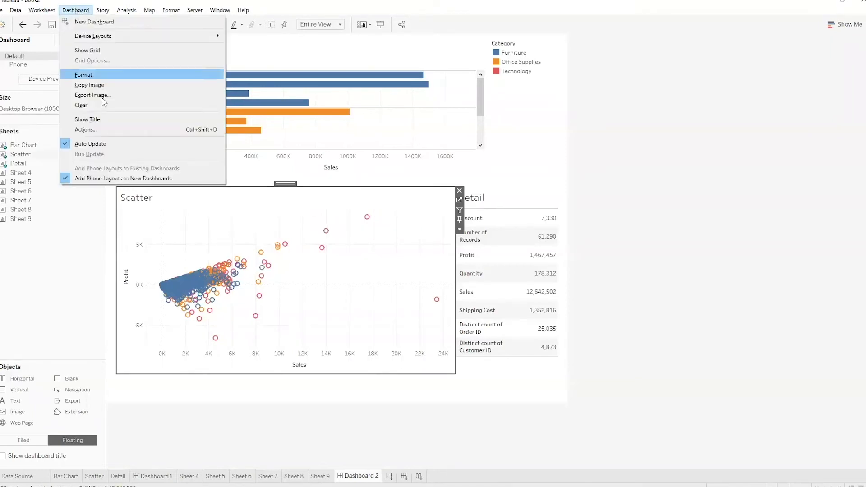
pyautogui.click(100, 130)
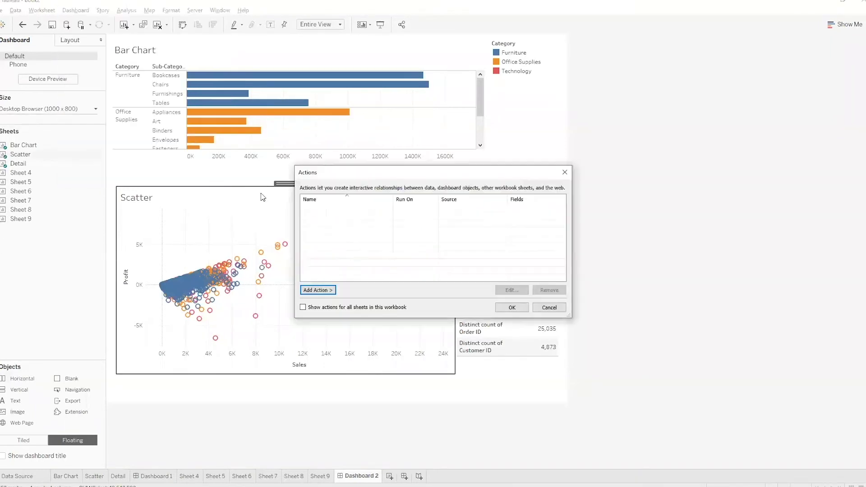
pyautogui.click(322, 292)
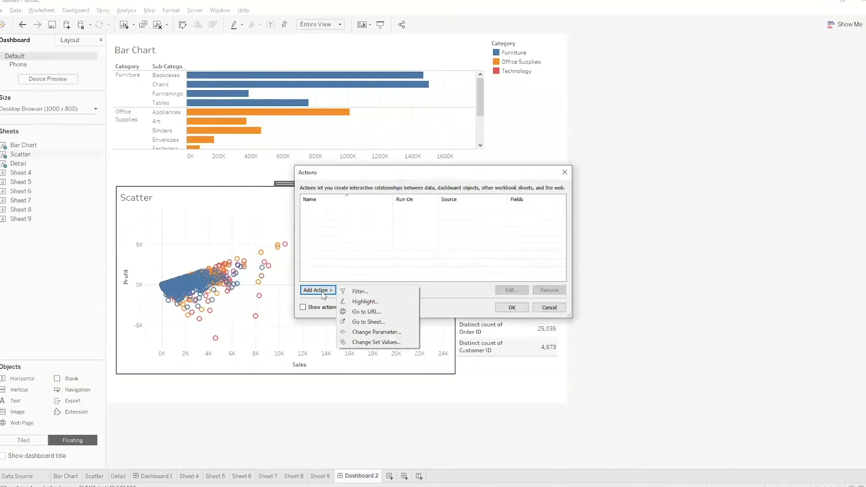
pyautogui.click(360, 292)
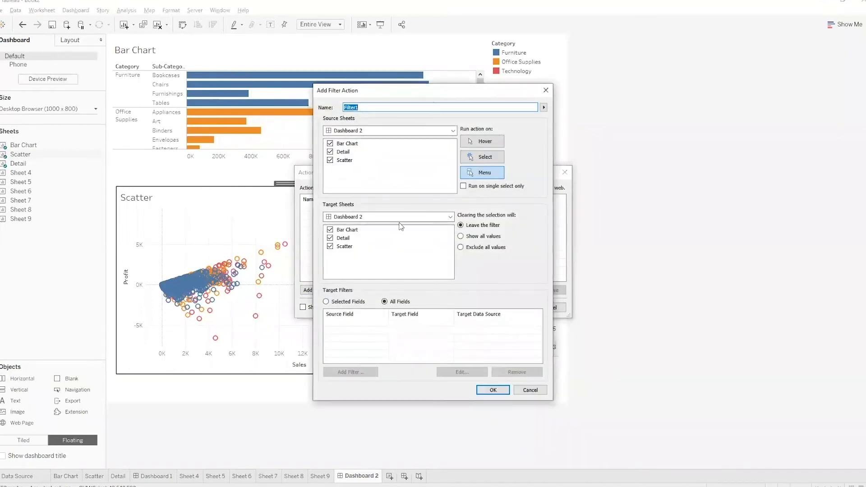
pyautogui.write('Scatter to')
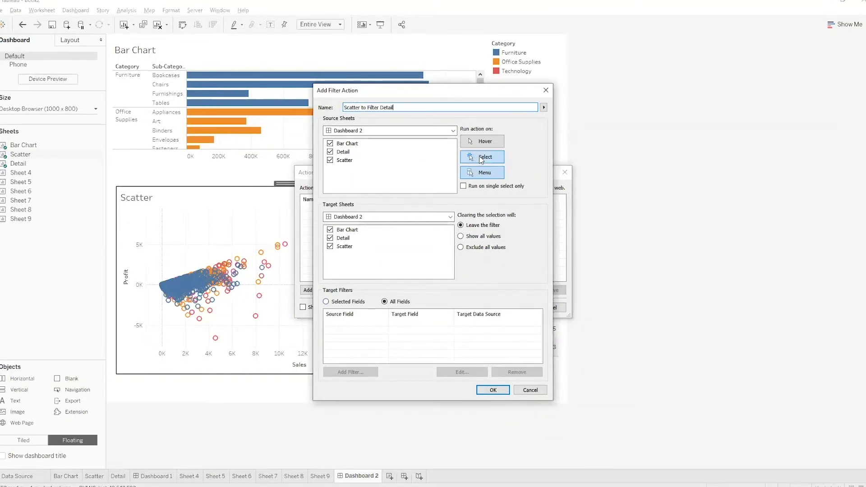
pyautogui.click(481, 158)
pyautogui.click(330, 144)
pyautogui.click(329, 152)
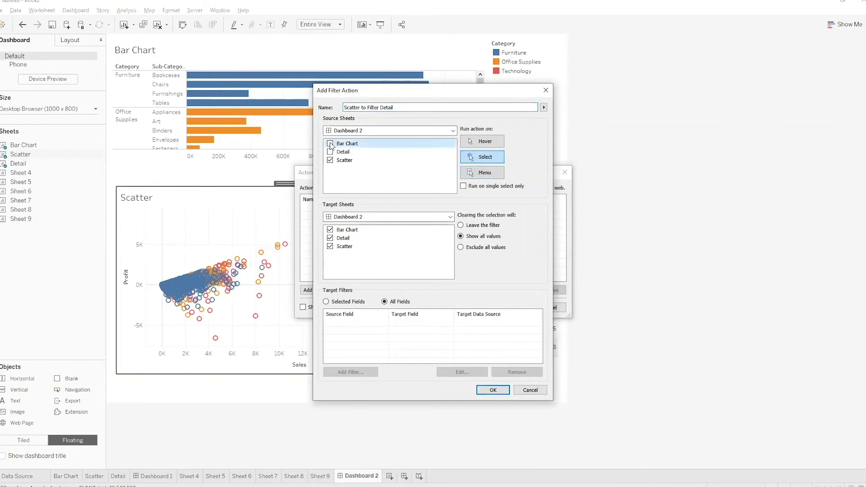
pyautogui.click(331, 247)
pyautogui.click(330, 229)
pyautogui.click(478, 248)
pyautogui.click(496, 390)
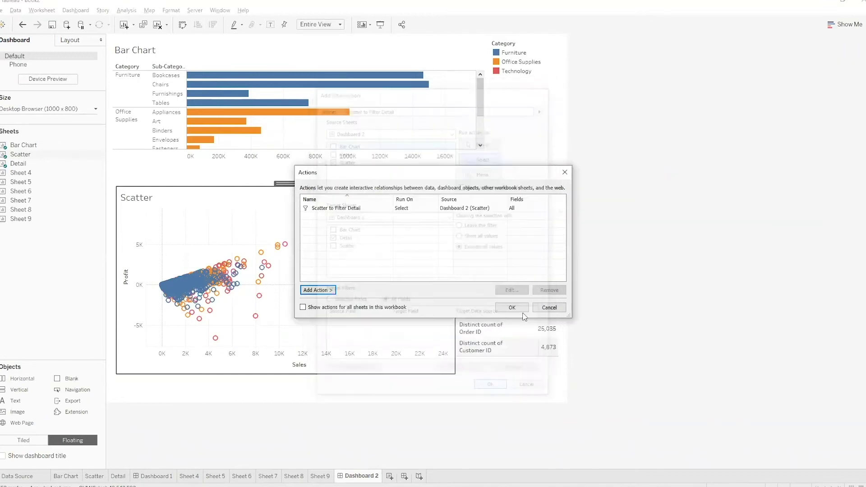
# Close the Actions dialog and test that a selected scatter point filters Detail and clearing empties it
pyautogui.click(513, 308)
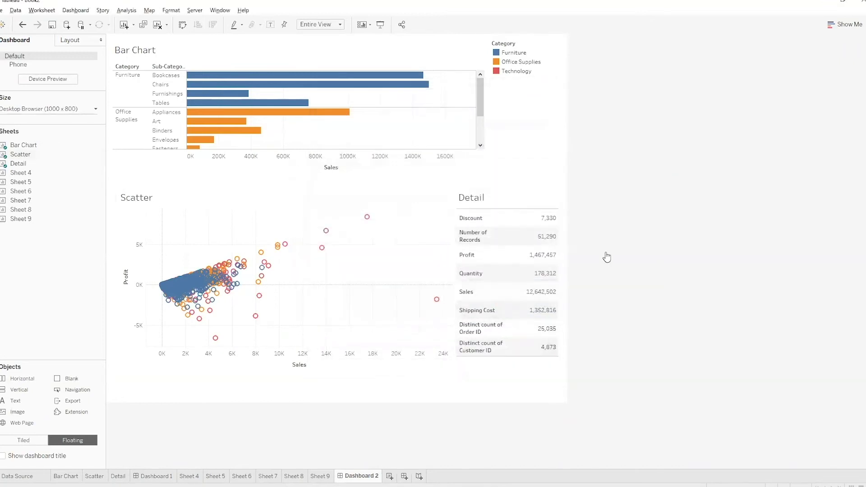
pyautogui.click(322, 248)
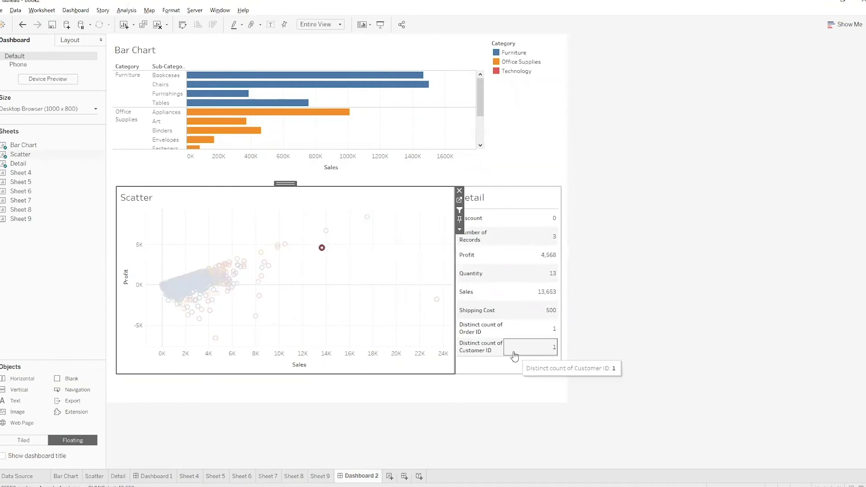
pyautogui.click(322, 247)
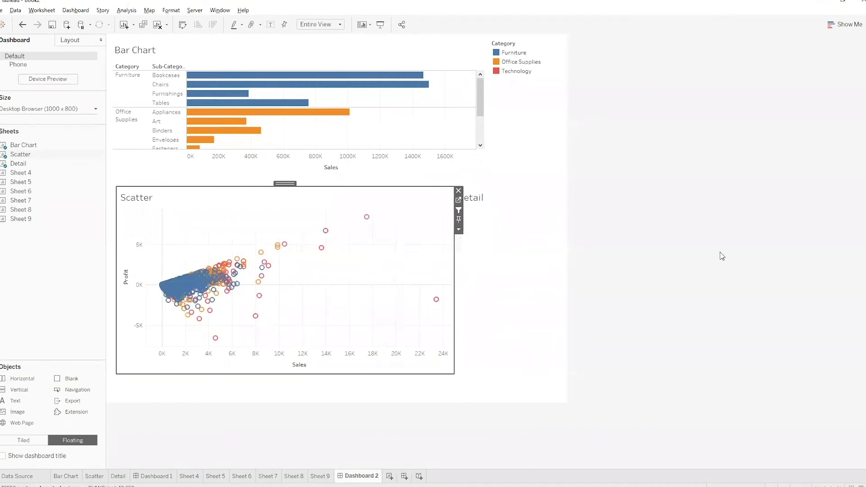
# Select and drag within the Detail zone, then show the Layout properties
pyautogui.click(496, 282)
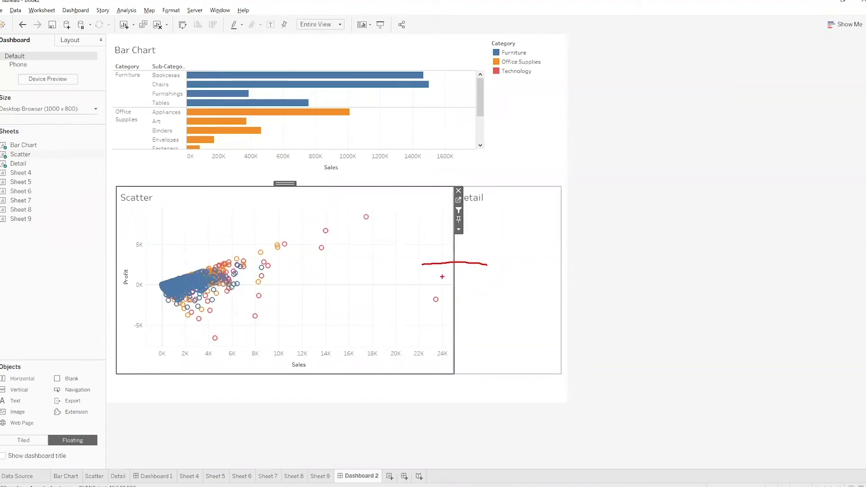
pyautogui.moveTo(439, 238); pyautogui.dragTo(481, 296)
pyautogui.moveTo(467, 245); pyautogui.dragTo(391, 314)
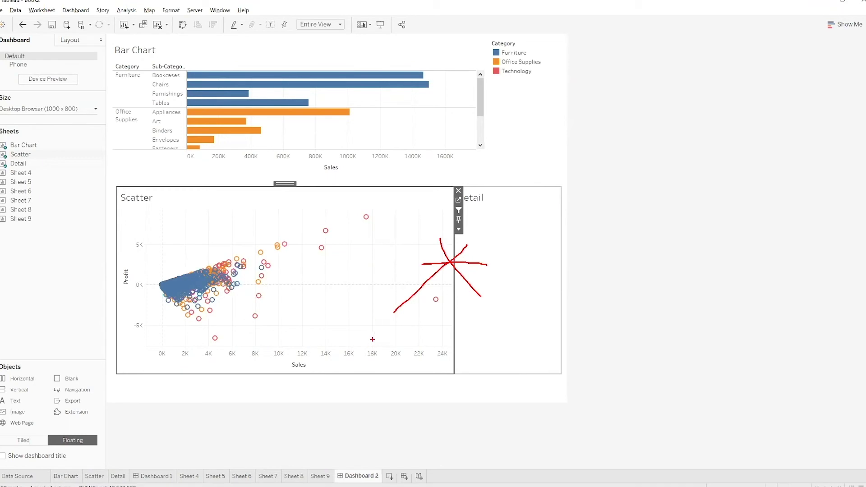
pyautogui.press('Escape')
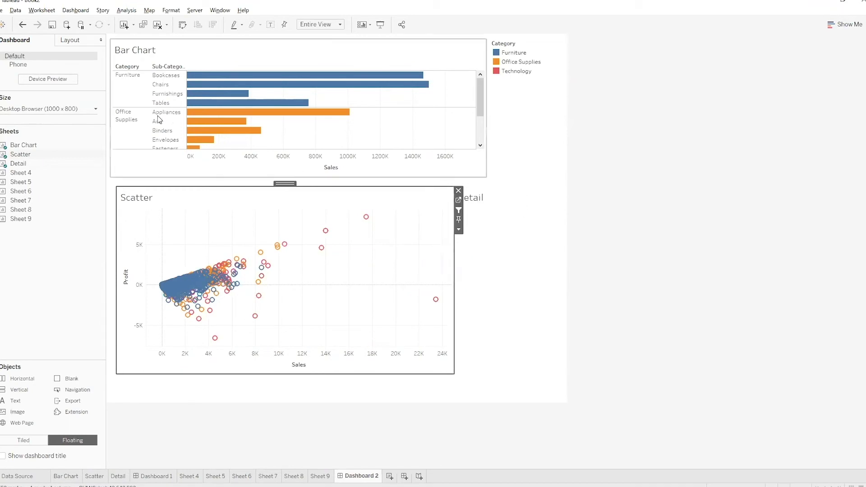
pyautogui.click(67, 40)
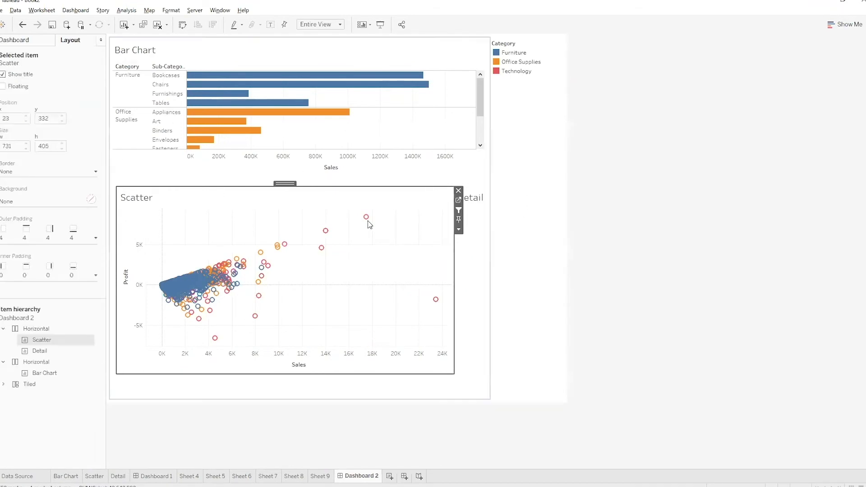
# Apply a solid dark grey border to the Scatter sheet and check its inner padding
pyautogui.click(36, 171)
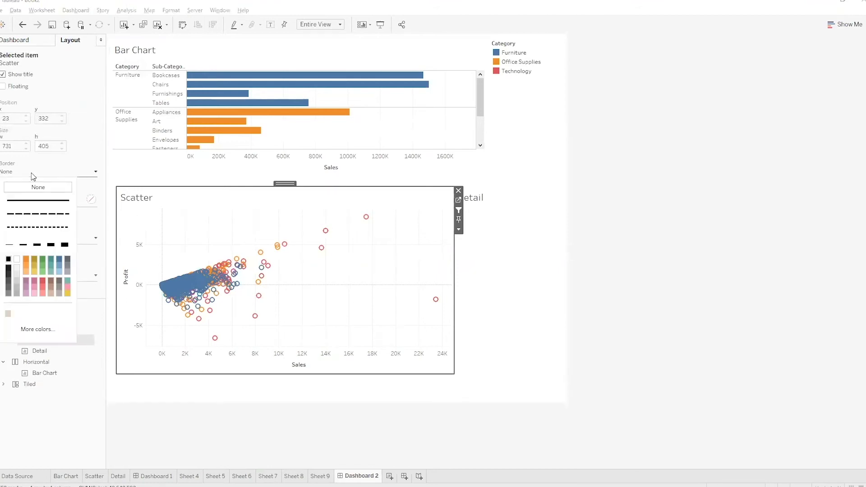
pyautogui.click(9, 294)
pyautogui.click(28, 274)
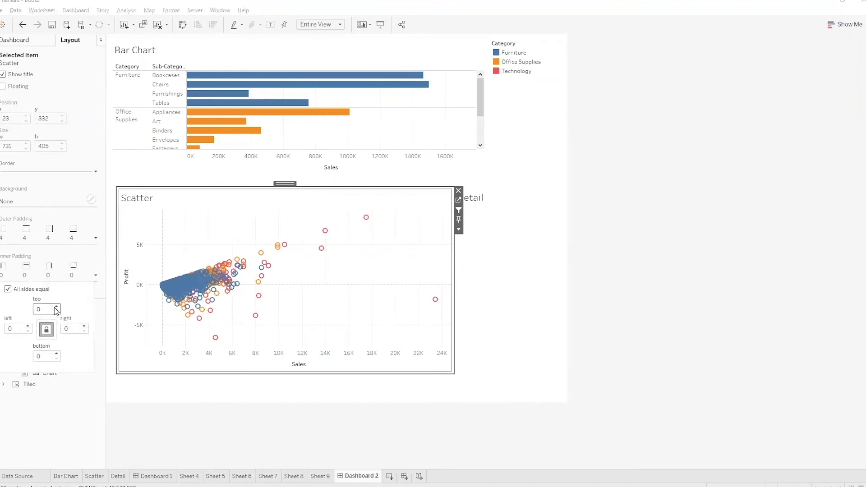
pyautogui.click(304, 385)
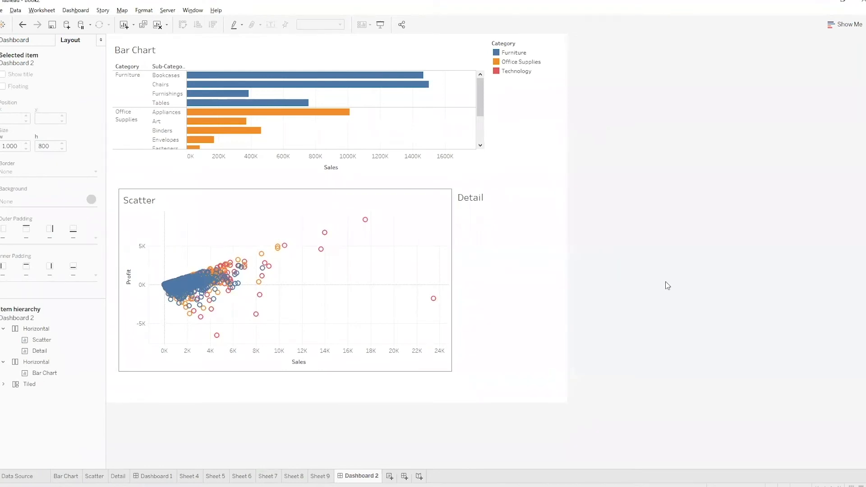
pyautogui.click(370, 59)
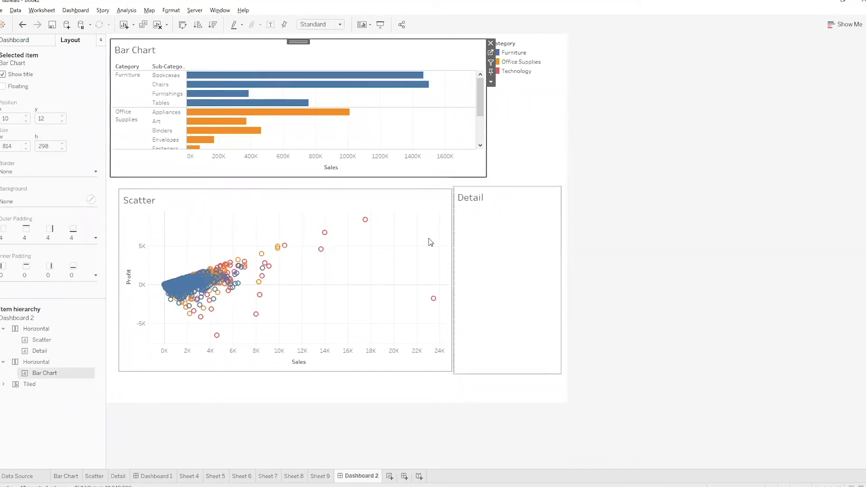
# Select the container holding Scatter and Detail and give it a dark solid border
pyautogui.click(709, 241)
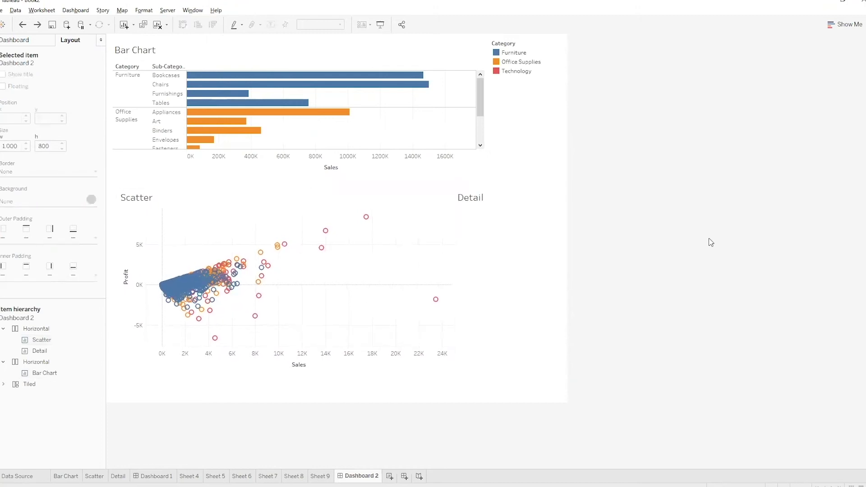
pyautogui.click(281, 196)
pyautogui.doubleClick(287, 185)
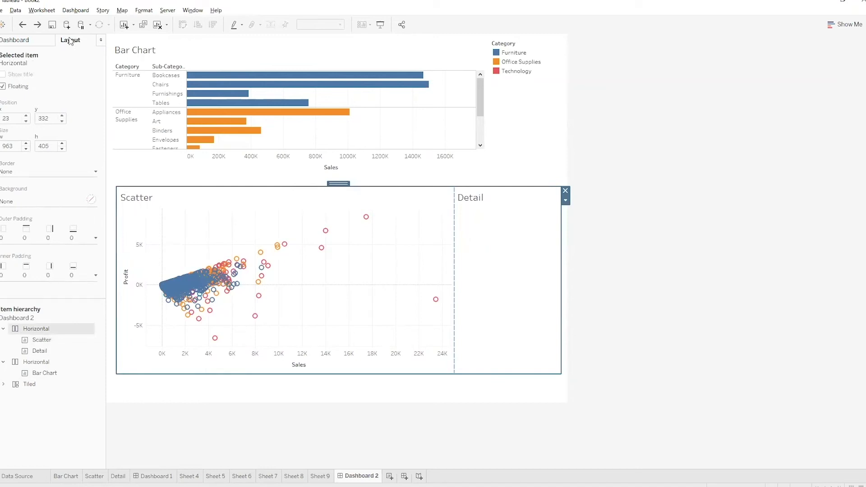
pyautogui.click(48, 171)
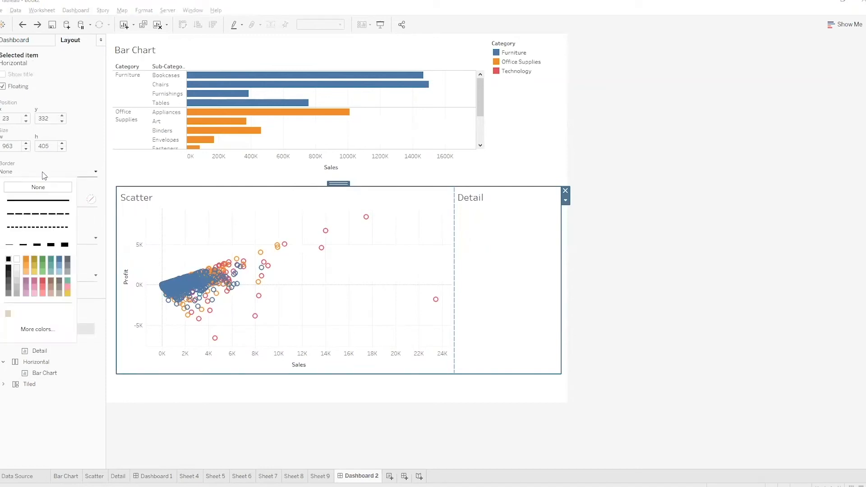
pyautogui.click(8, 293)
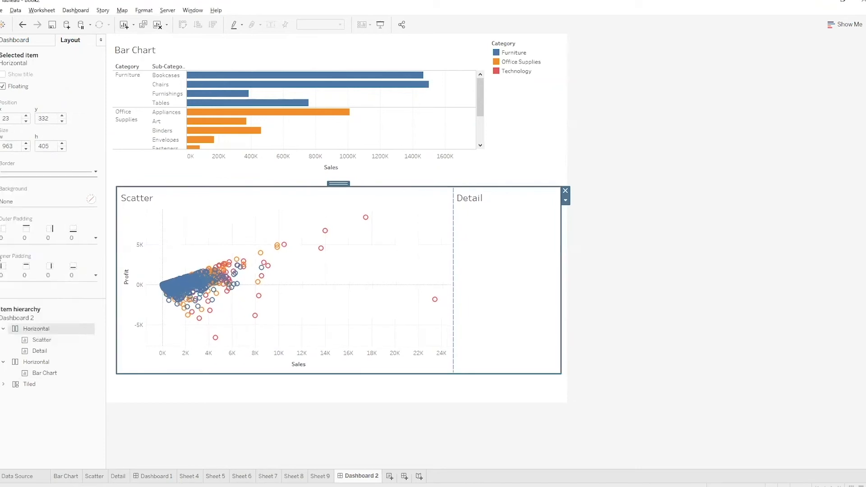
# Raise the container's inner padding to 5 on all sides
pyautogui.click(27, 276)
pyautogui.click(56, 306)
pyautogui.click(56, 307)
pyautogui.click(56, 307)
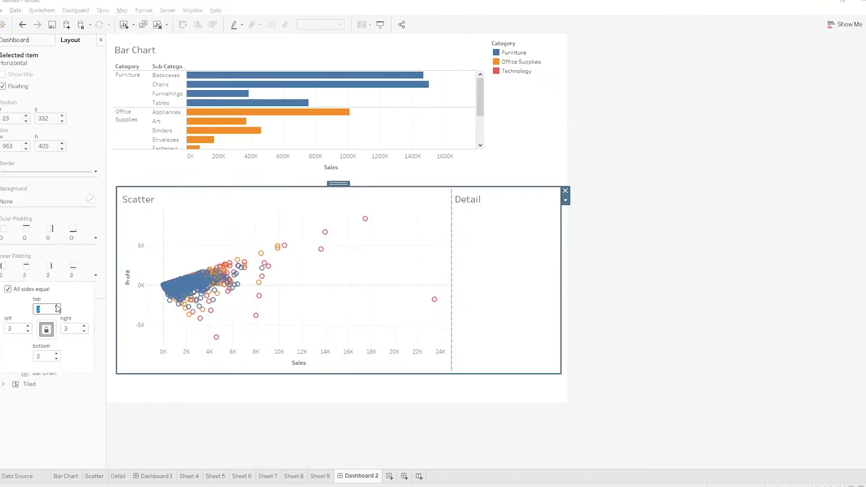
pyautogui.click(56, 307)
pyautogui.click(57, 306)
pyautogui.click(210, 403)
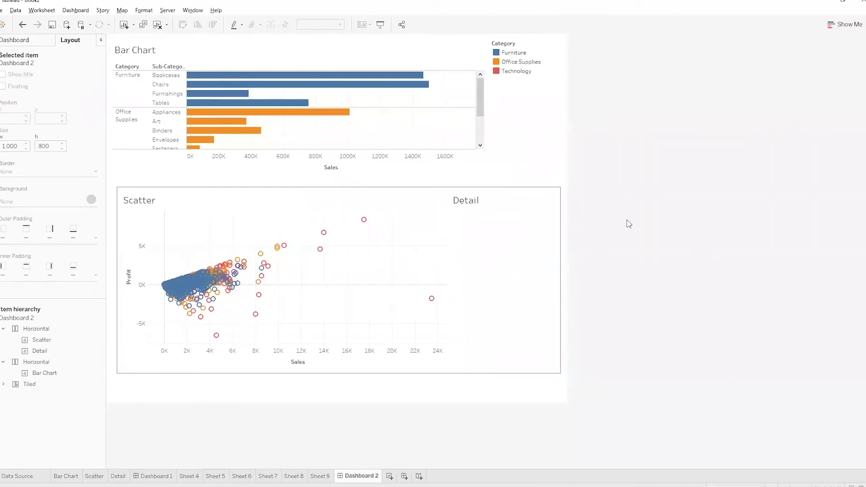
pyautogui.doubleClick(460, 201)
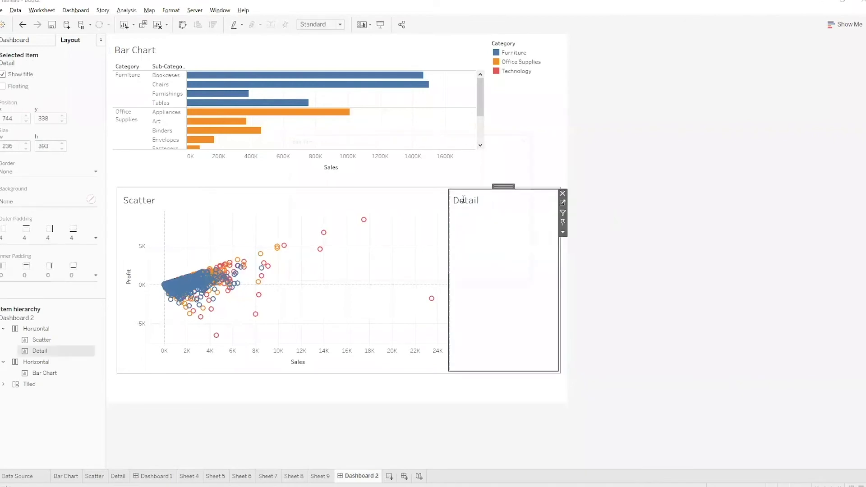
pyautogui.hotkey('ctrl', 'a')
pyautogui.click(501, 156)
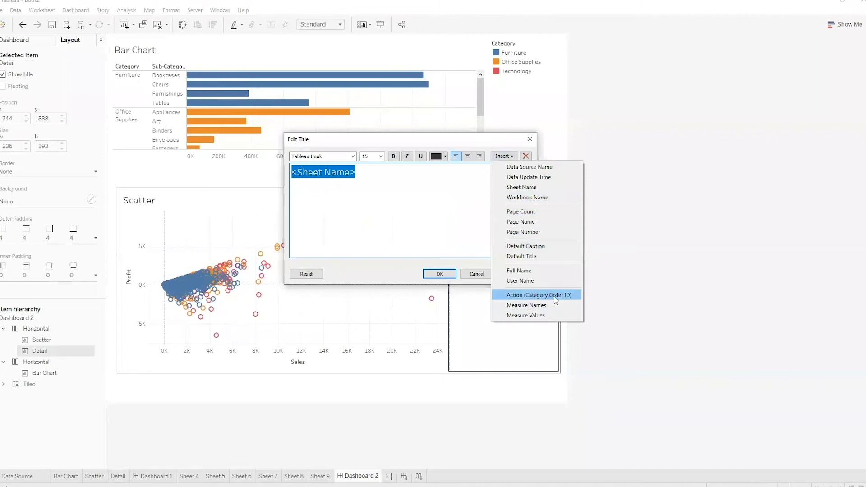
pyautogui.click(382, 271)
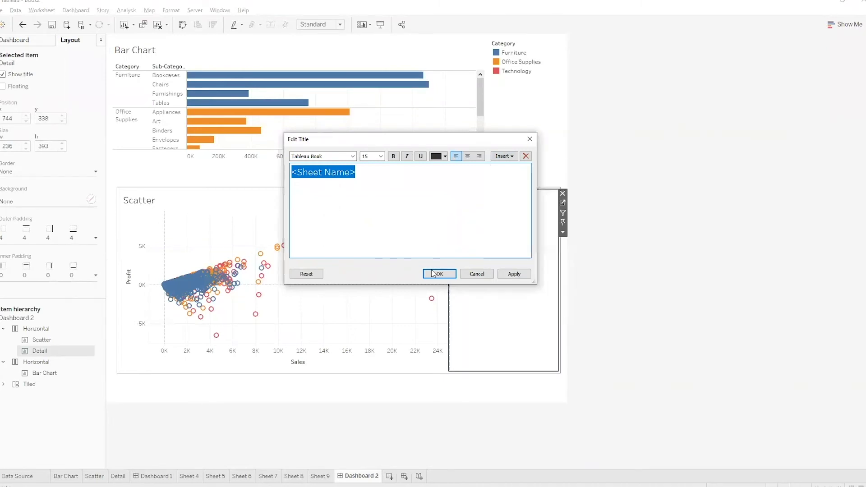
pyautogui.click(476, 273)
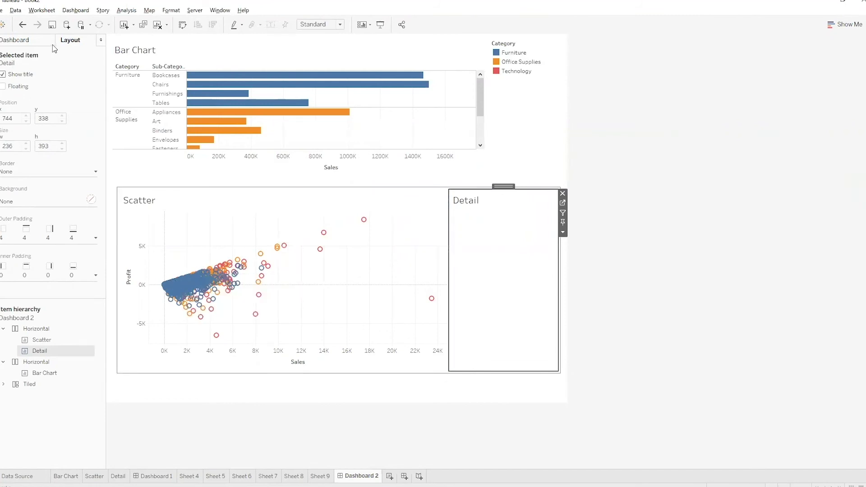
# Show the dashboard objects list and try dragging a Text object onto the dashboard
pyautogui.click(9, 42)
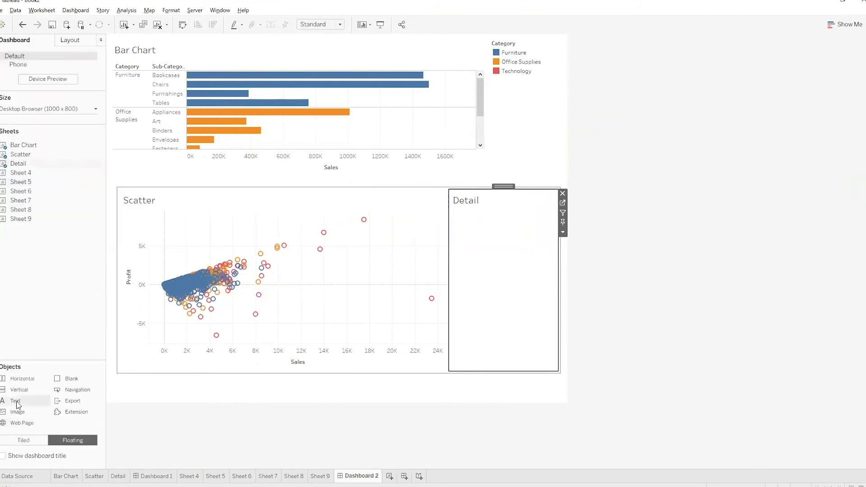
pyautogui.moveTo(18, 405); pyautogui.dragTo(28, 311)
pyautogui.moveTo(115, 187); pyautogui.dragTo(108, 41)
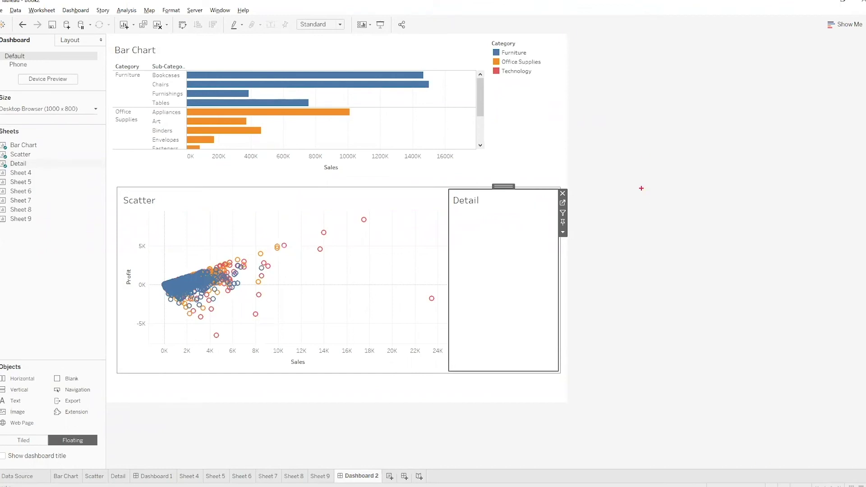
# Sketch a planned layout box with a divider, an X and an arrow, then clear it
pyautogui.moveTo(617, 49); pyautogui.dragTo(823, 440)
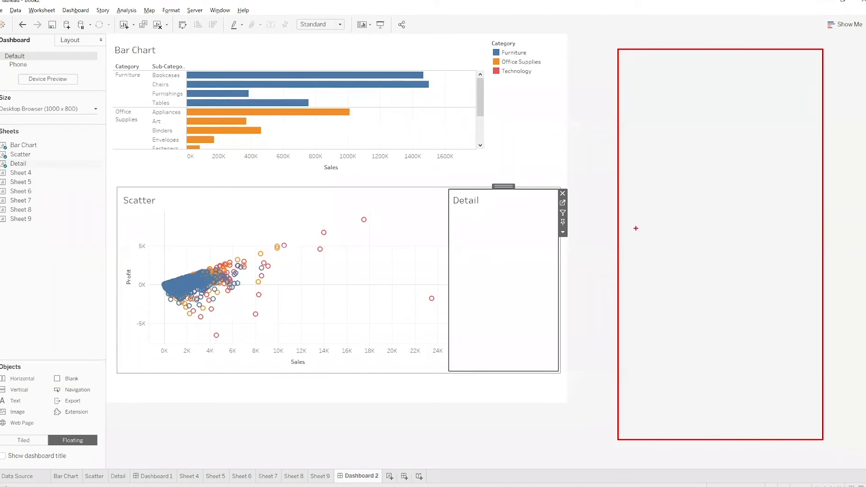
pyautogui.moveTo(630, 255); pyautogui.dragTo(814, 258)
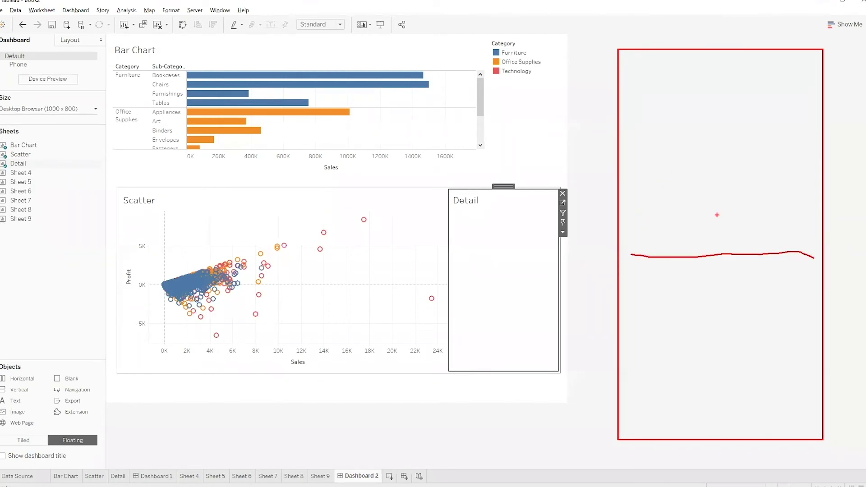
pyautogui.moveTo(677, 301); pyautogui.dragTo(738, 346)
pyautogui.moveTo(722, 285); pyautogui.dragTo(656, 385)
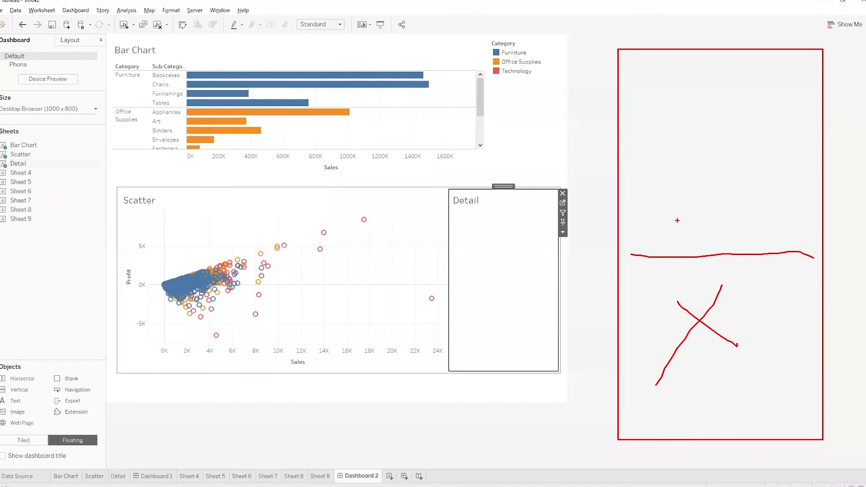
pyautogui.moveTo(676, 242); pyautogui.dragTo(677, 53)
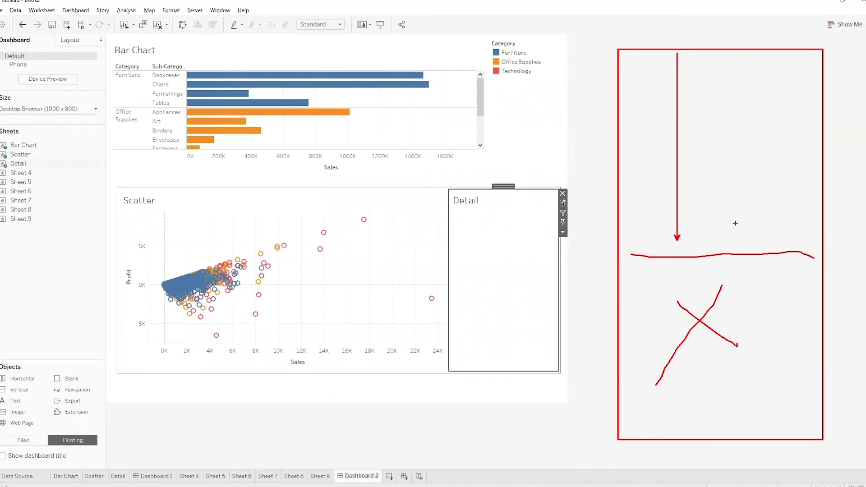
pyautogui.press('Escape')
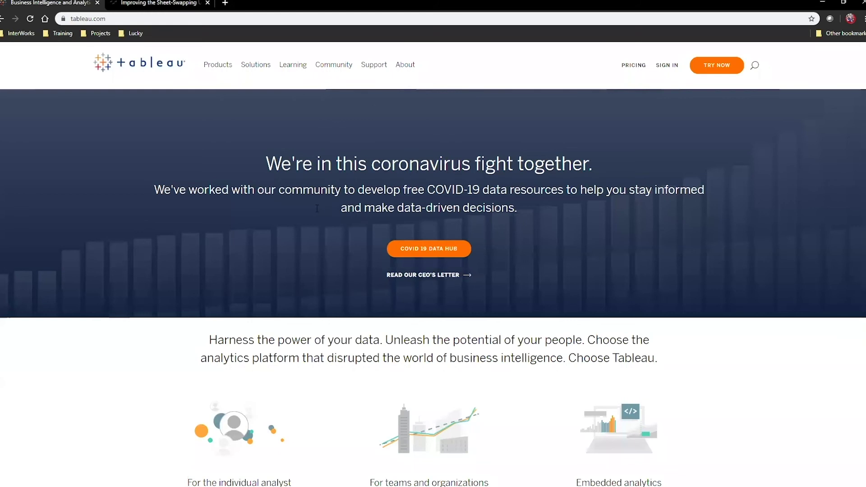
# Open the InterWorks sheet-swapping article, switch its demo to Scatter Plot, then minimize Chrome
pyautogui.click(144, 5)
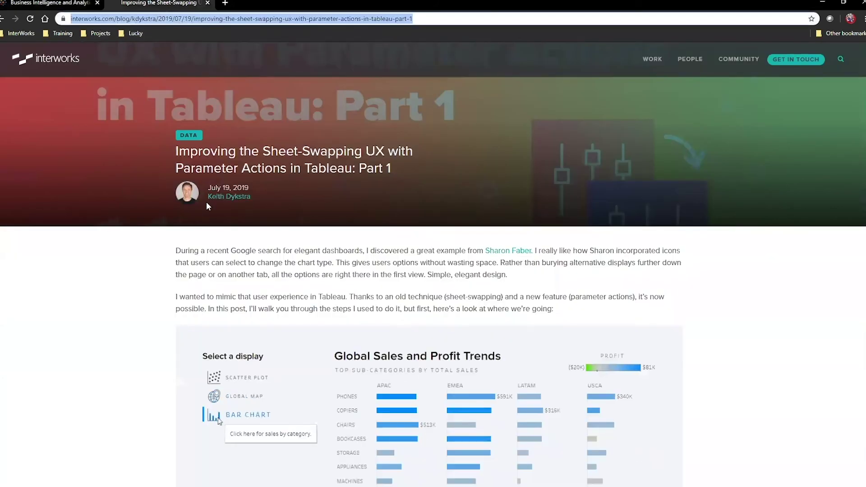
pyautogui.scroll(-5, 79, 283)
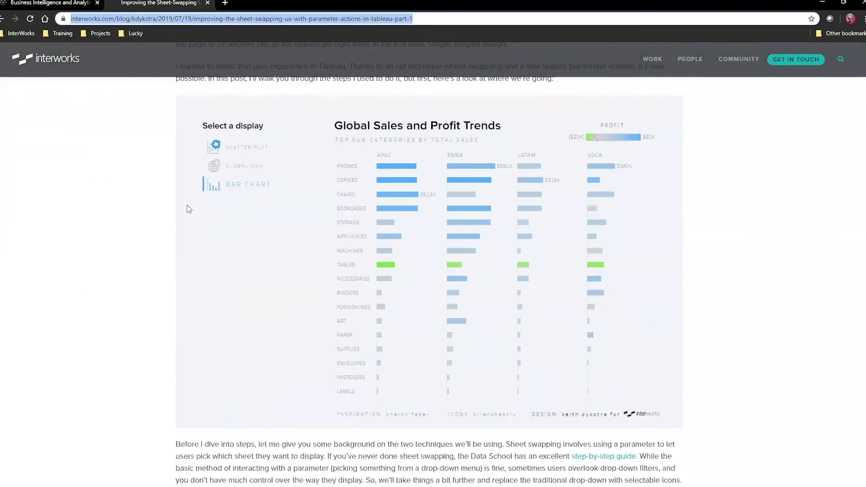
pyautogui.click(245, 146)
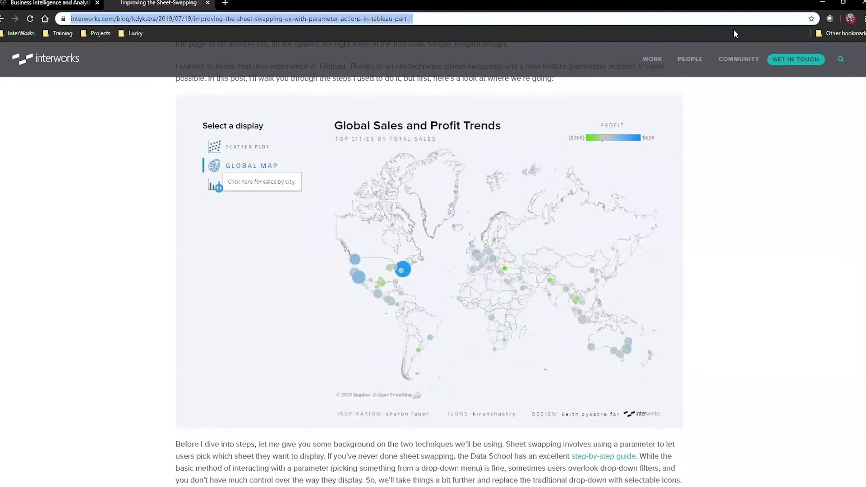
pyautogui.click(823, 4)
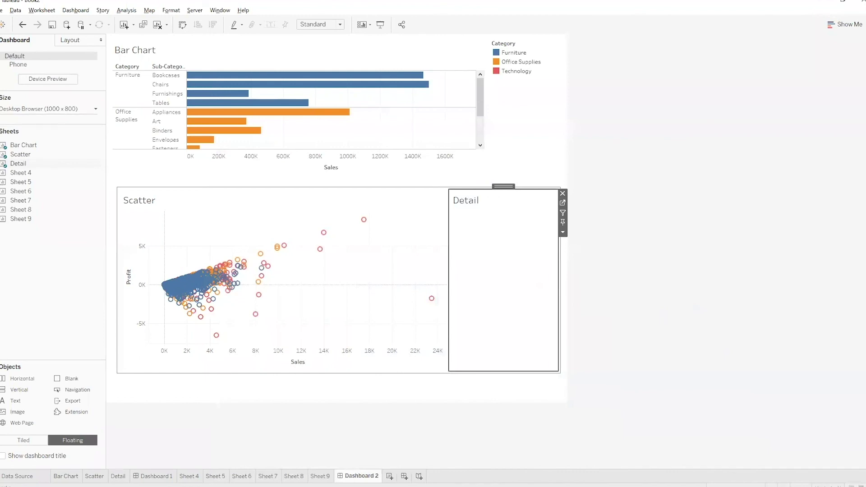
pyautogui.hotkey('alt', 'Tab')
pyautogui.hotkey('alt', 'Tab')
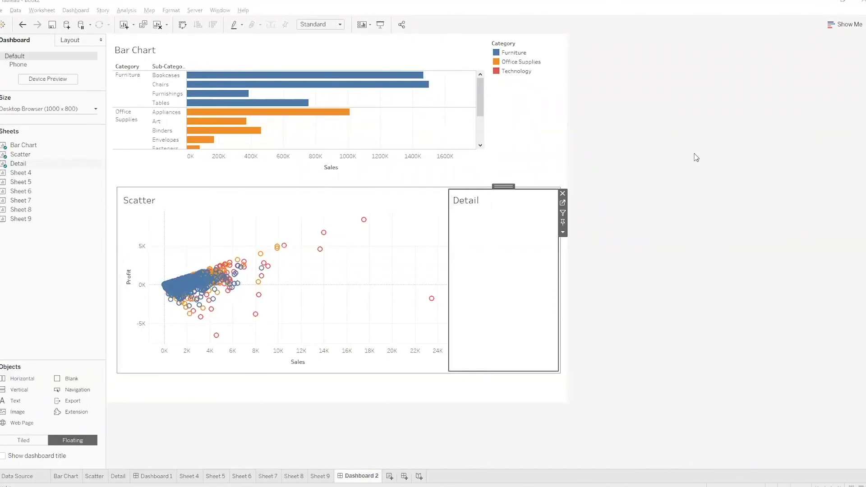
pyautogui.click(694, 157)
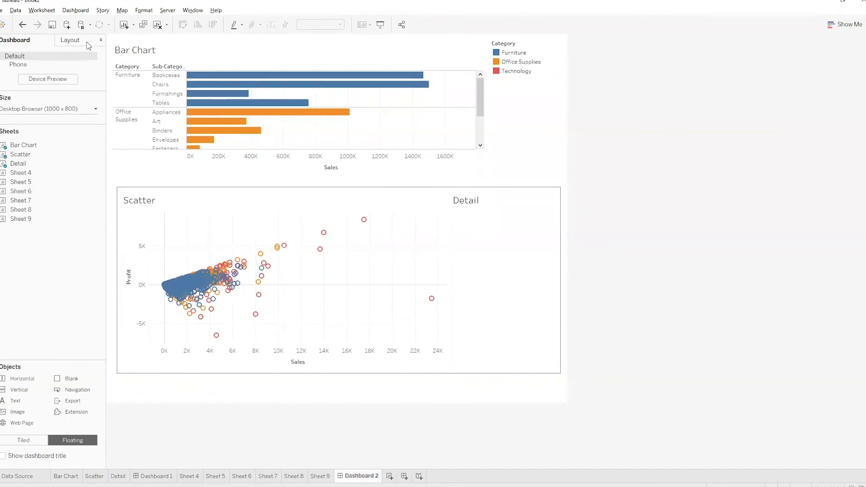
# Show the Layout details and collapse or expand the Item hierarchy nodes
pyautogui.click(73, 40)
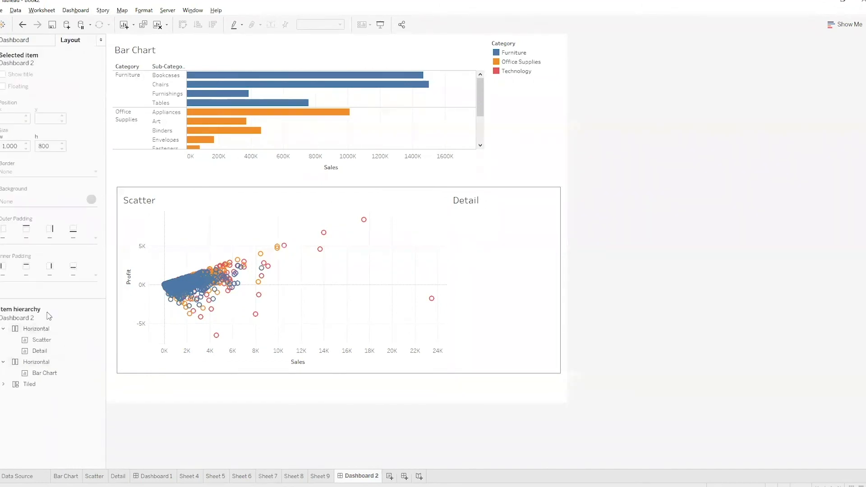
pyautogui.click(4, 328)
pyautogui.click(3, 341)
pyautogui.click(3, 351)
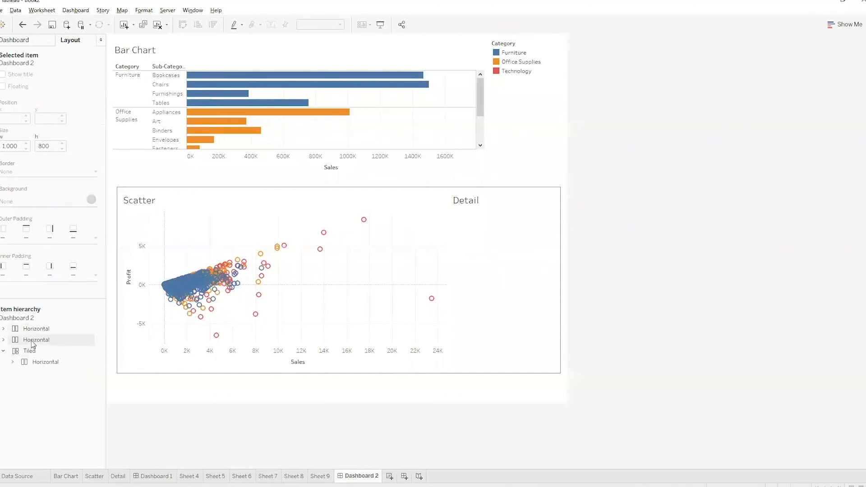
# Select the horizontal container holding Scatter and Detail in the hierarchy
pyautogui.click(514, 241)
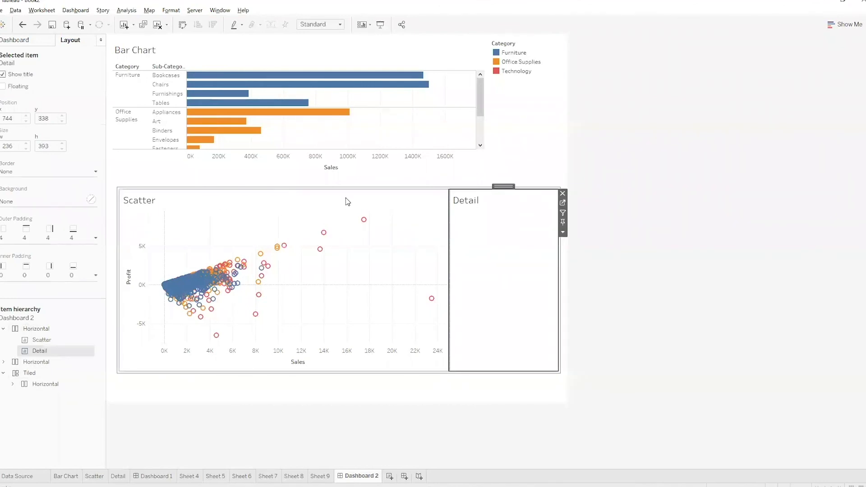
pyautogui.doubleClick(505, 186)
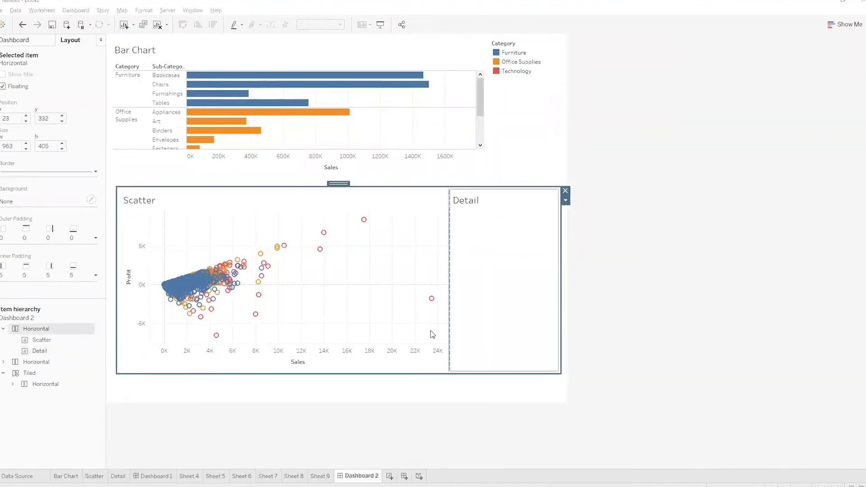
pyautogui.click(36, 362)
pyautogui.click(36, 329)
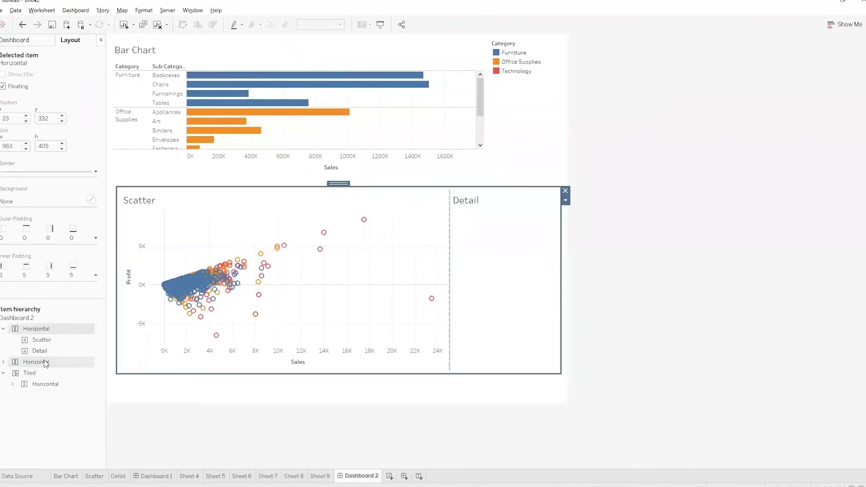
# Rename the horizontal Scatter/Detail container to 'Scatter Analysis', then deselect everything
pyautogui.rightClick(44, 329)
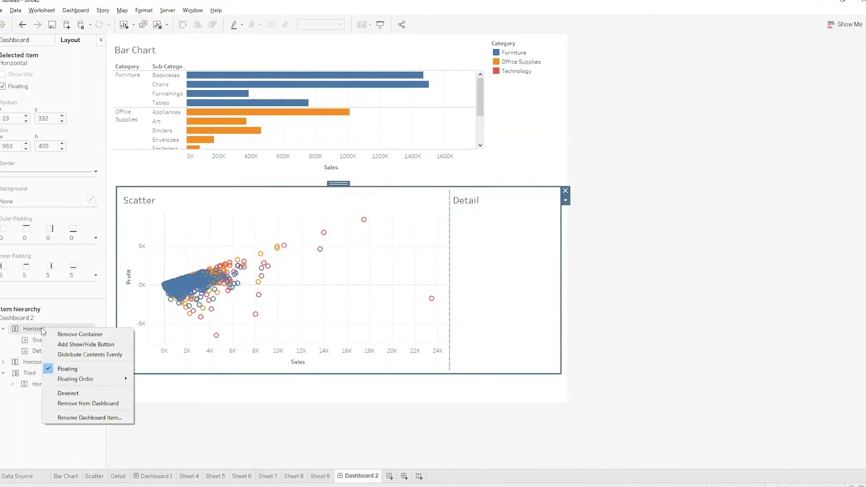
pyautogui.click(80, 423)
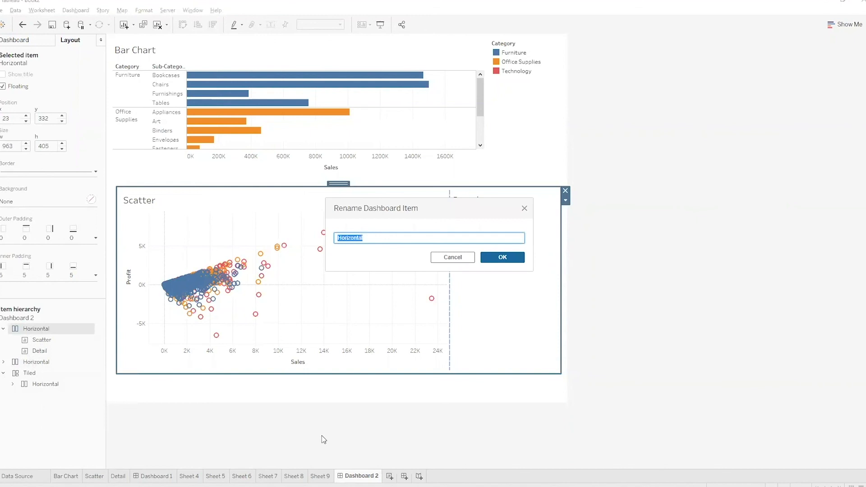
pyautogui.write('Scatter Anala')
pyautogui.press('BackSpace')
pyautogui.write('ysis')
pyautogui.click(502, 257)
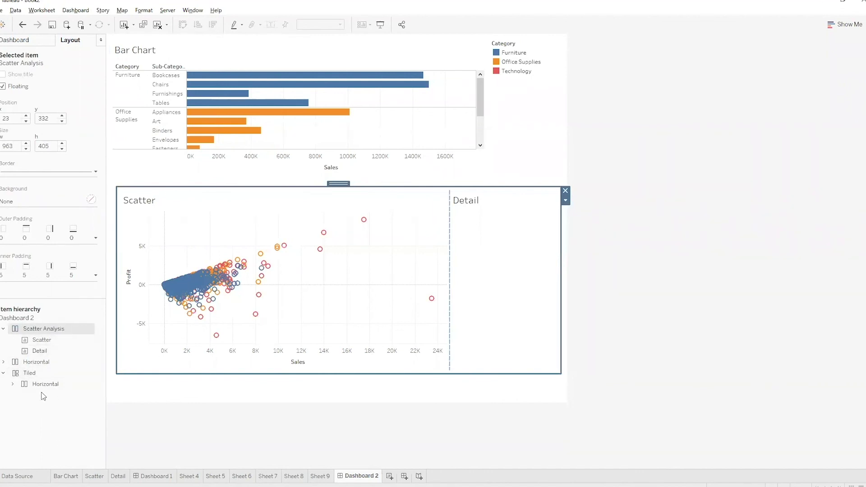
pyautogui.click(40, 374)
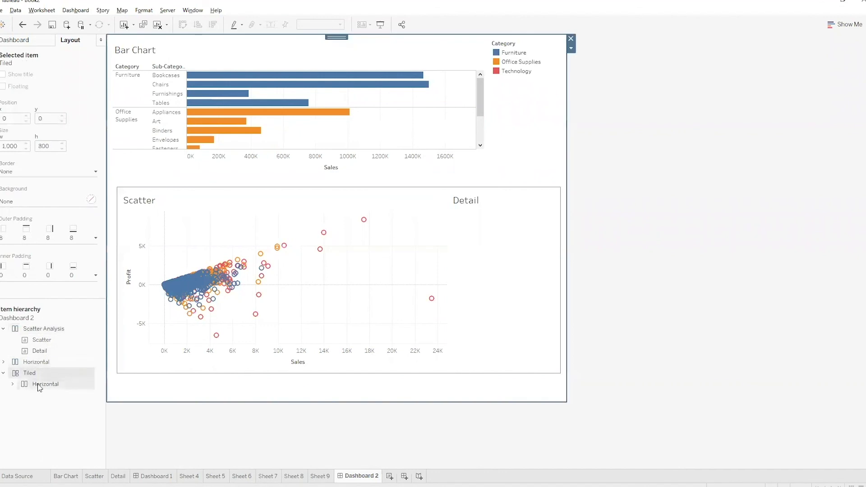
pyautogui.click(46, 428)
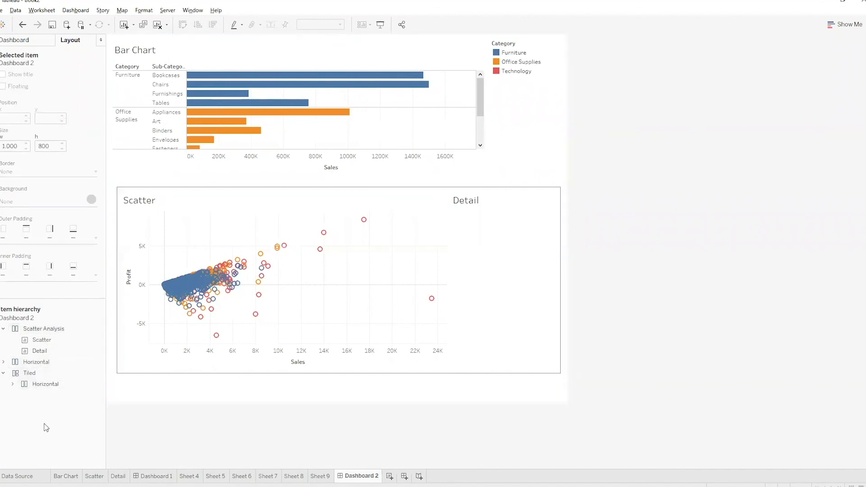